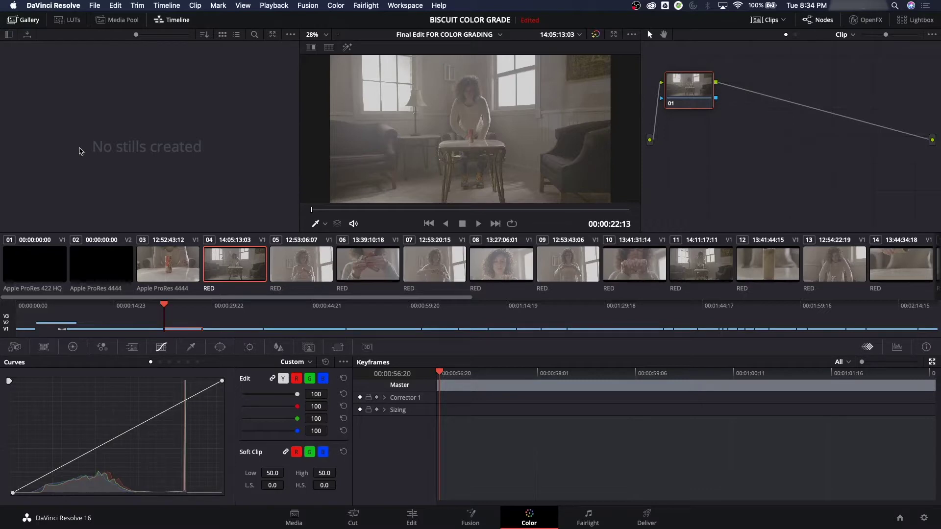
# Step: Open the Scopes window, shrink it aside, and try the 1-up, 2-up and 4-up layouts
pyautogui.press('super+shift+w')
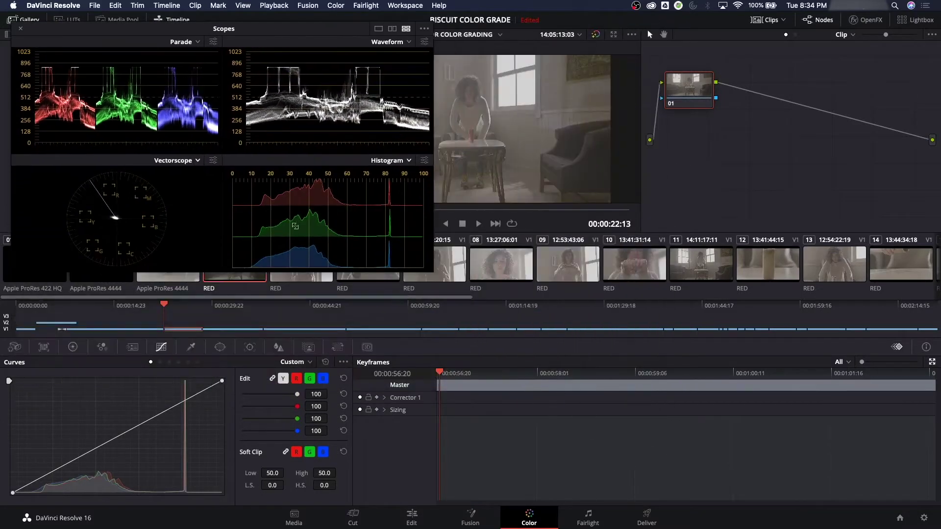
pyautogui.moveTo(211, 37); pyautogui.dragTo(714, 266)
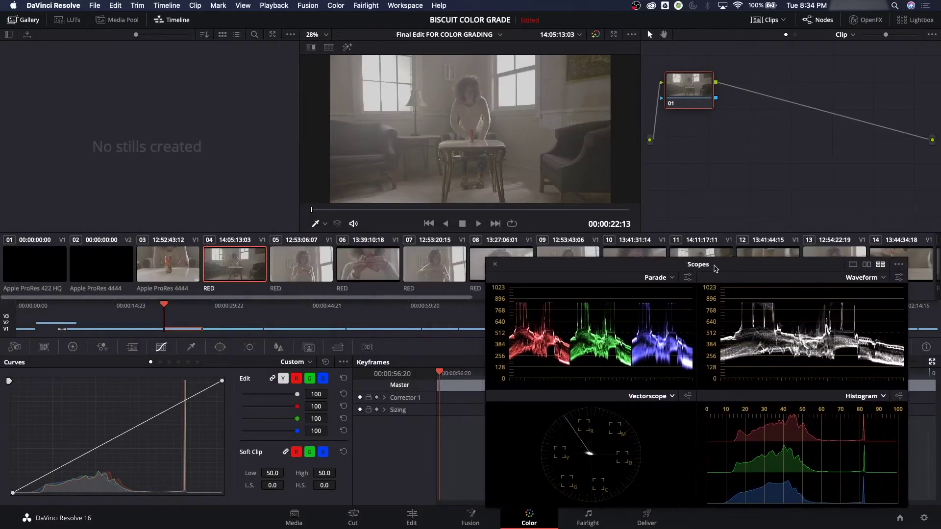
pyautogui.click(852, 265)
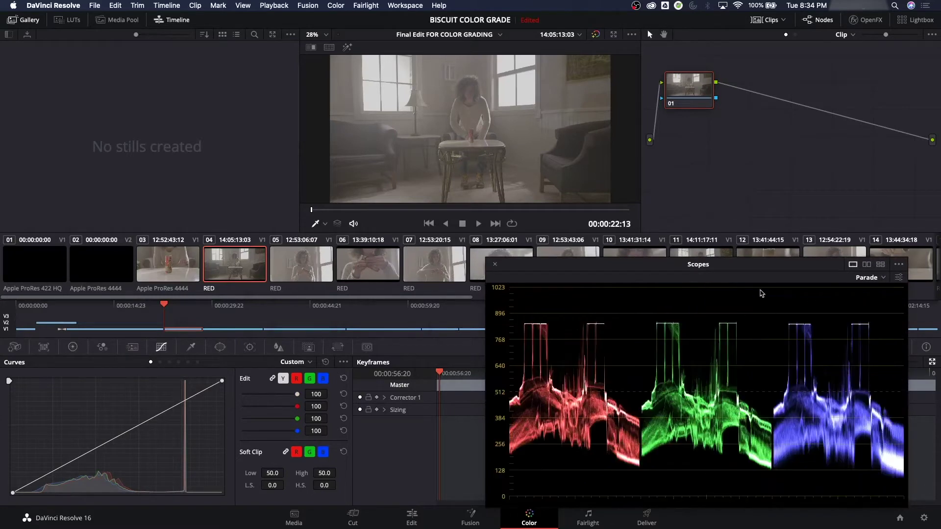
pyautogui.click(866, 266)
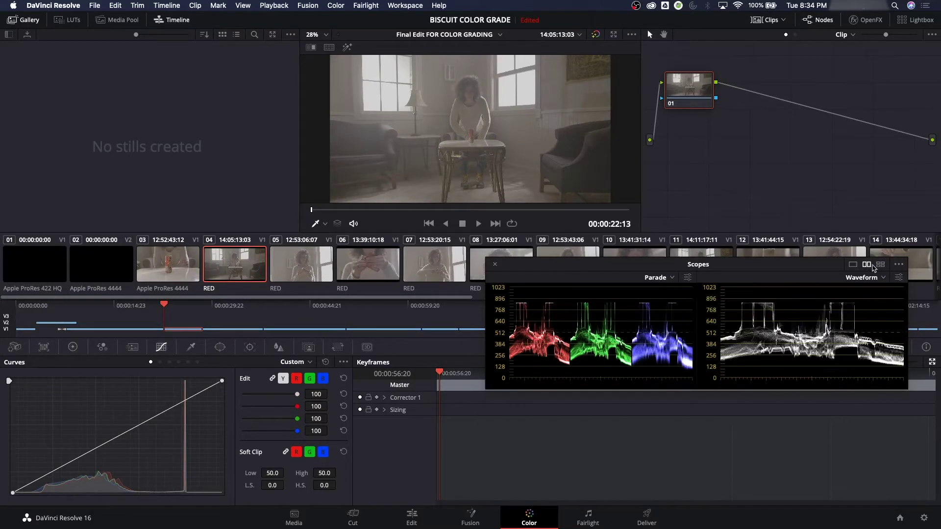
pyautogui.click(880, 265)
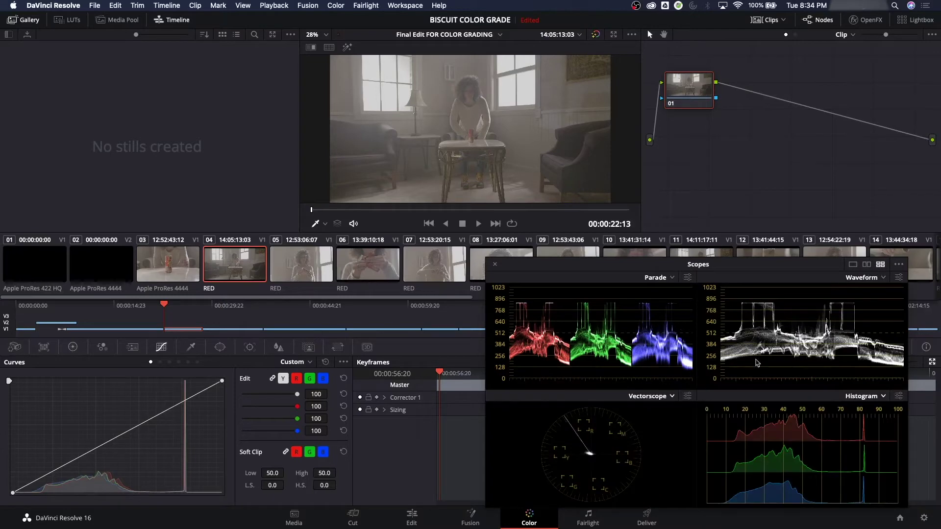
# Step: Close the Scopes window, reopen it briefly and close it again
pyautogui.click(495, 264)
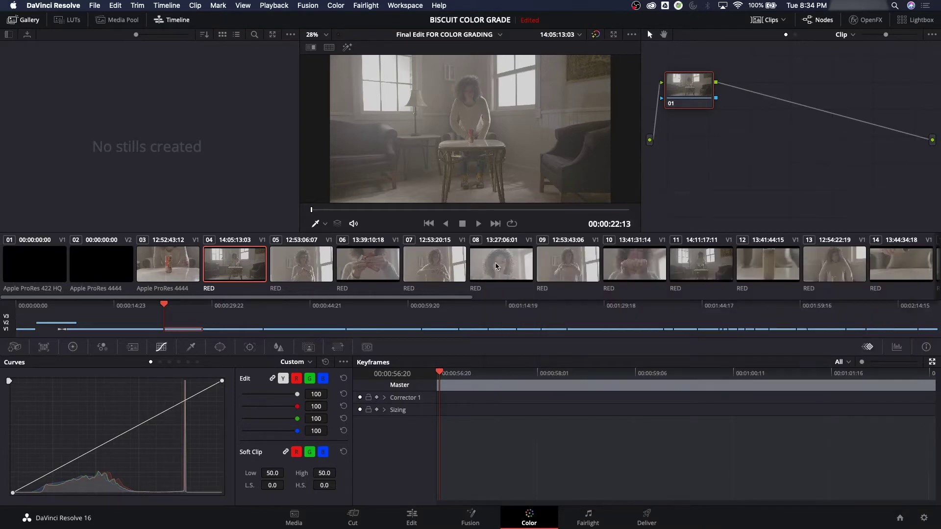
pyautogui.press('super+shift+w')
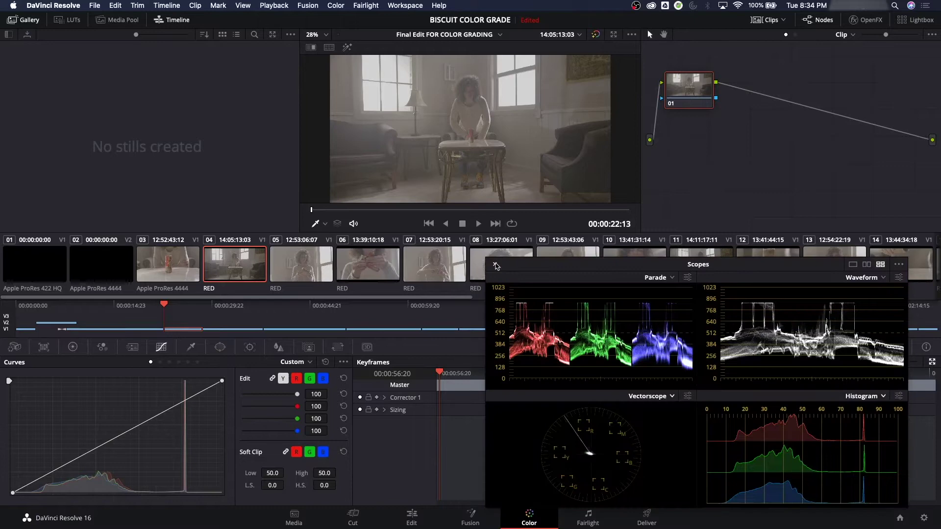
pyautogui.click(495, 264)
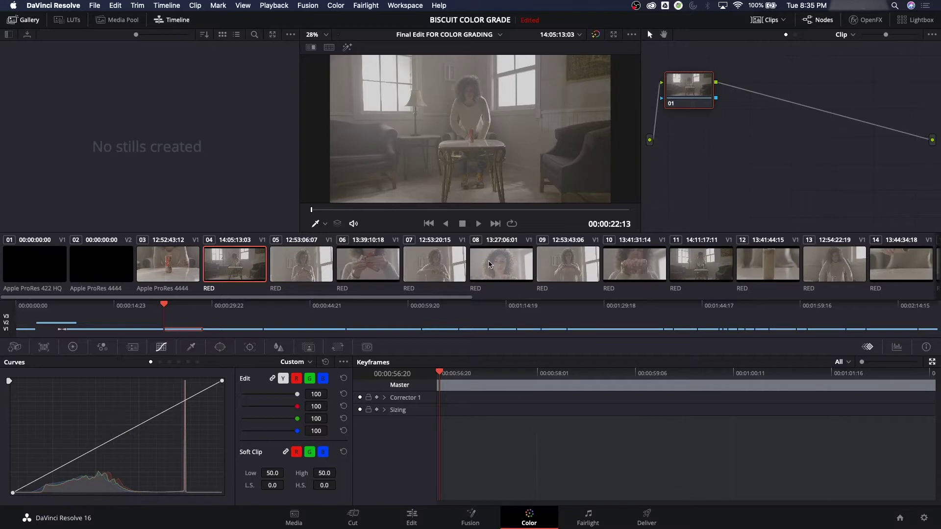
# Step: Switch the color palette from Curves to the Primaries Wheels showing Lift, Gamma, Gain and Offset
pyautogui.click(73, 348)
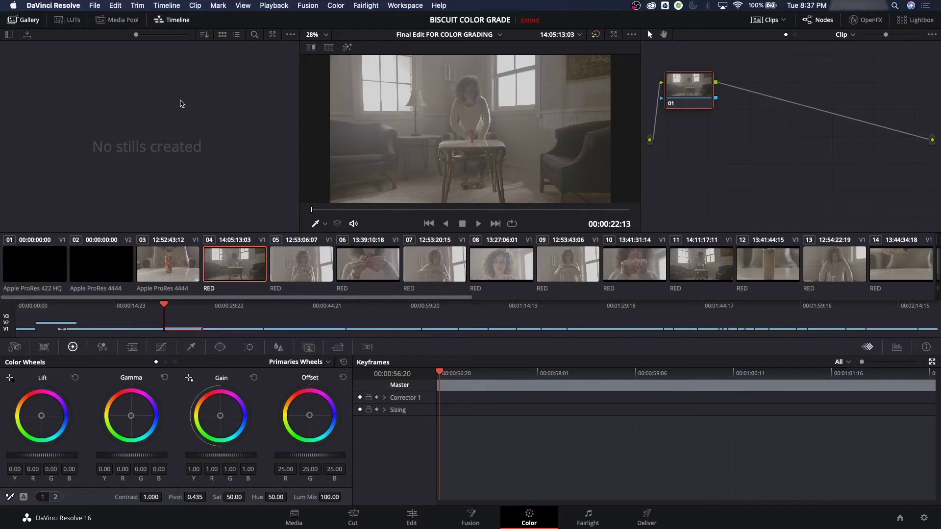
# Step: Open the scopes in 1-up layout showing the Waveform instead of Parade
pyautogui.press('super+shift+w')
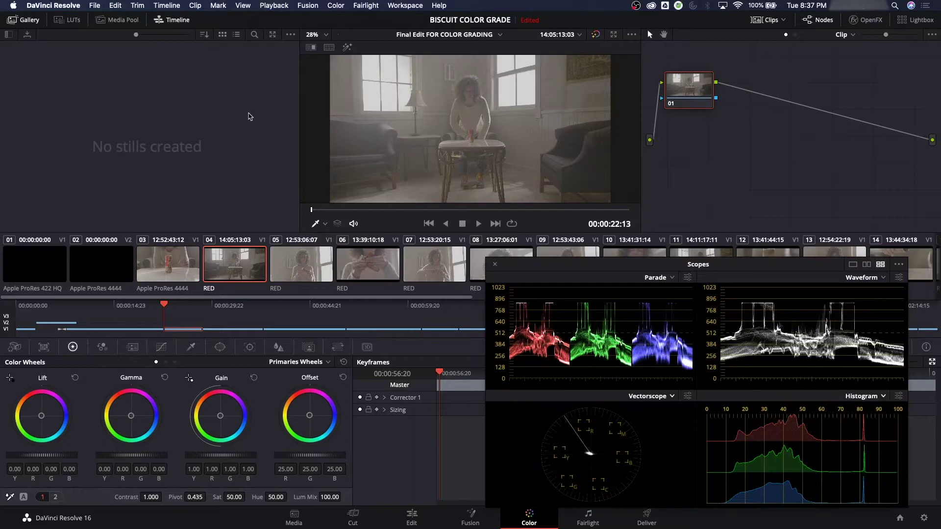
pyautogui.click(853, 264)
pyautogui.click(869, 282)
pyautogui.click(870, 295)
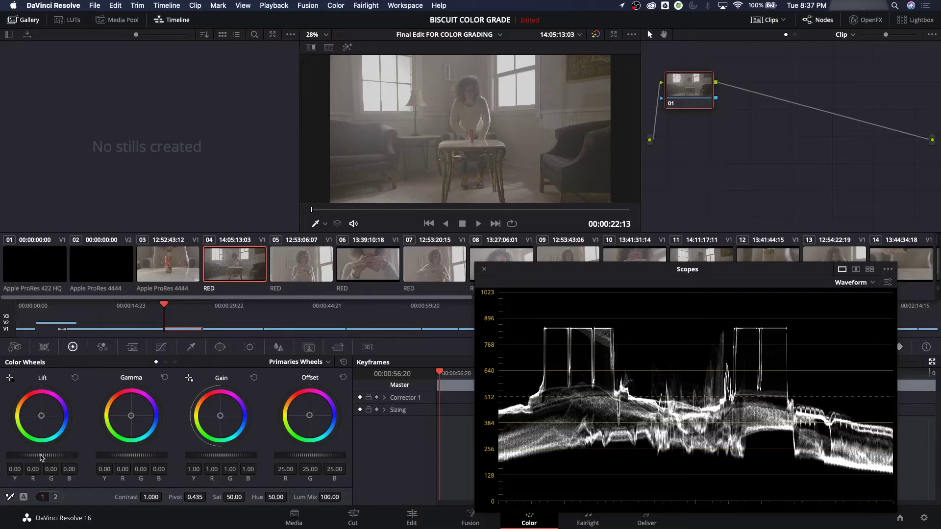
# Step: Set the master wheels to Lift -0.06, Gamma 0.06, Gain 1.09 and Offset 22.80
pyautogui.moveTo(42, 455); pyautogui.dragTo(31, 456)
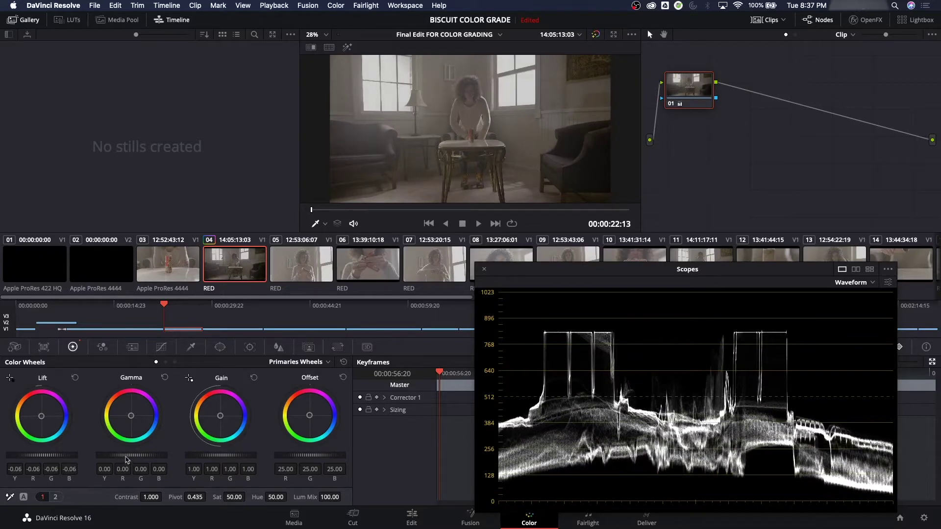
pyautogui.moveTo(129, 455); pyautogui.dragTo(250, 461)
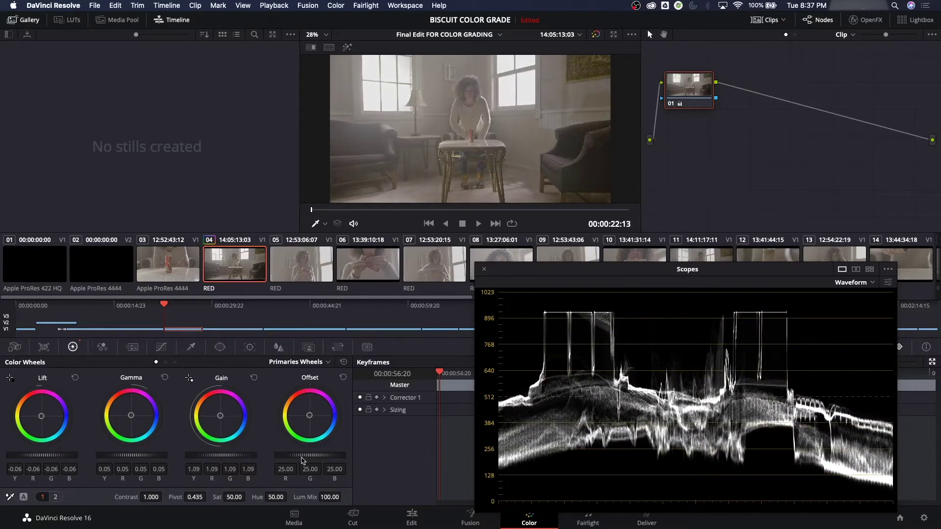
pyautogui.moveTo(309, 455); pyautogui.dragTo(331, 460)
pyautogui.moveTo(132, 455); pyautogui.dragTo(133, 455)
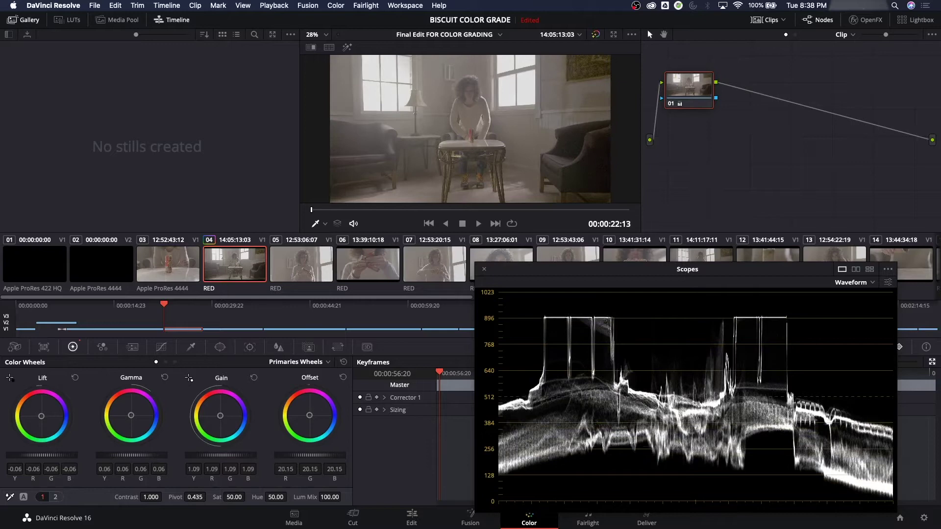
pyautogui.moveTo(310, 455)
pyautogui.mouseDown()
pyautogui.moveTo(325, 455)
pyautogui.moveTo(304, 455)
pyautogui.mouseUp()
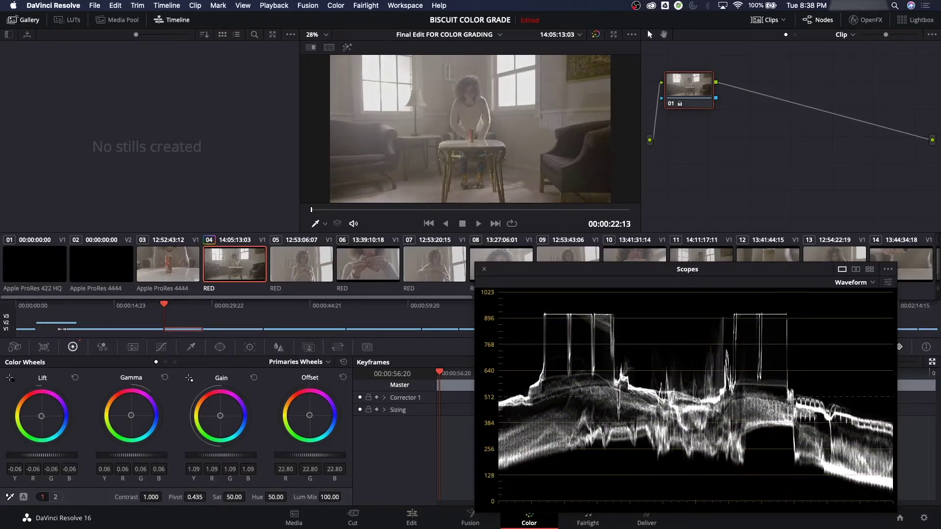
# Step: Reset Offset to 25.00, Gain to 1.00, and Gamma and Lift to 0.00
pyautogui.click(343, 377)
pyautogui.click(254, 377)
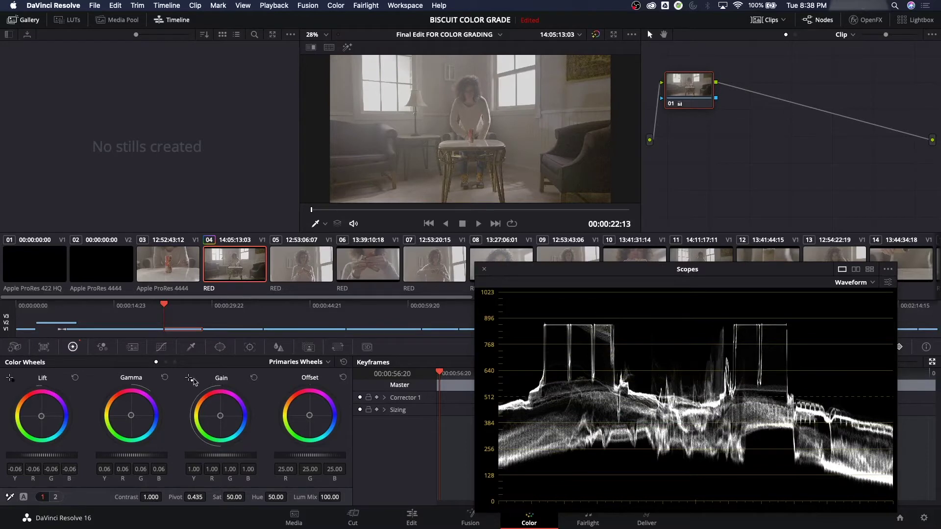
pyautogui.click(165, 377)
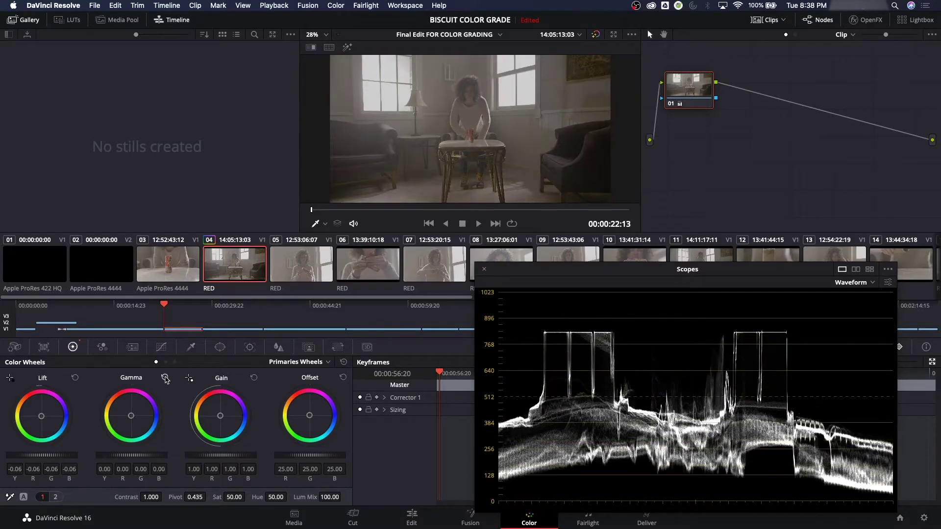
pyautogui.click(75, 378)
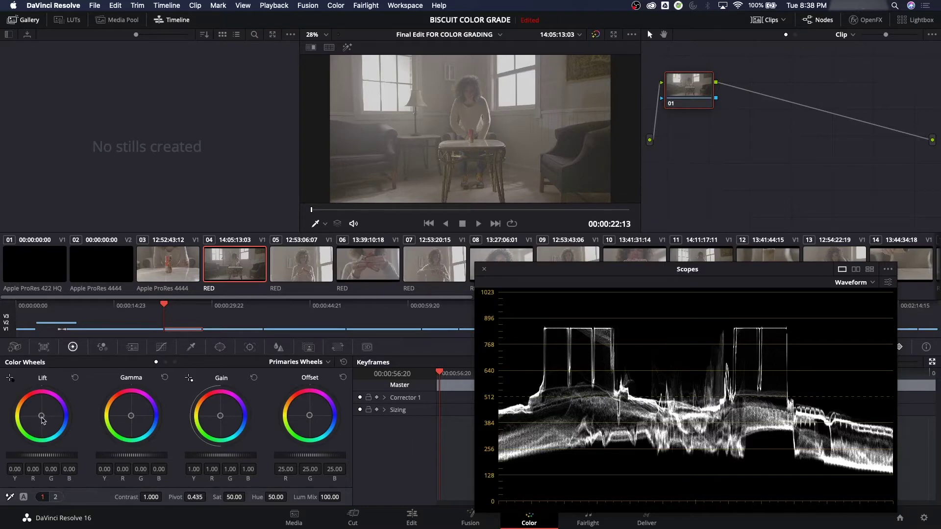
# Step: Tint the shadows purple-blue with the Lift balance, then reset Lift to neutral
pyautogui.moveTo(42, 418); pyautogui.dragTo(54, 412)
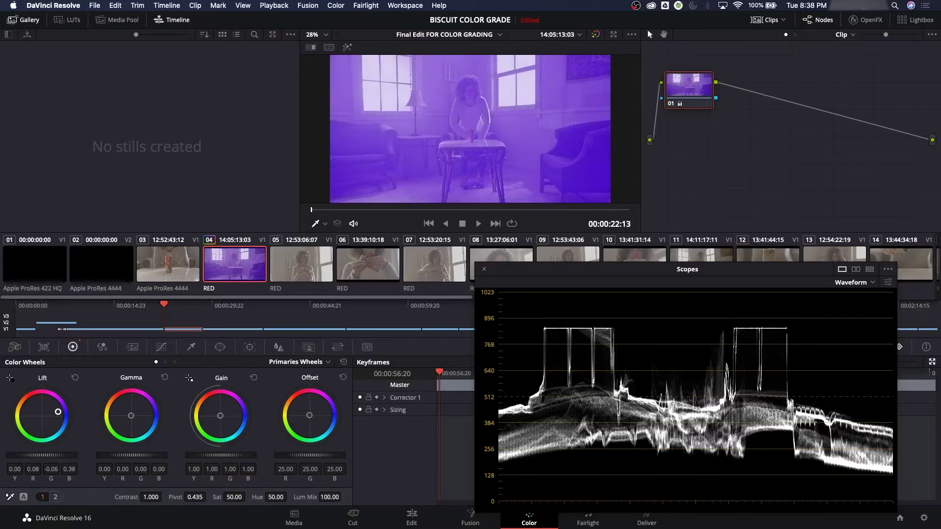
pyautogui.moveTo(58, 412); pyautogui.dragTo(64, 411)
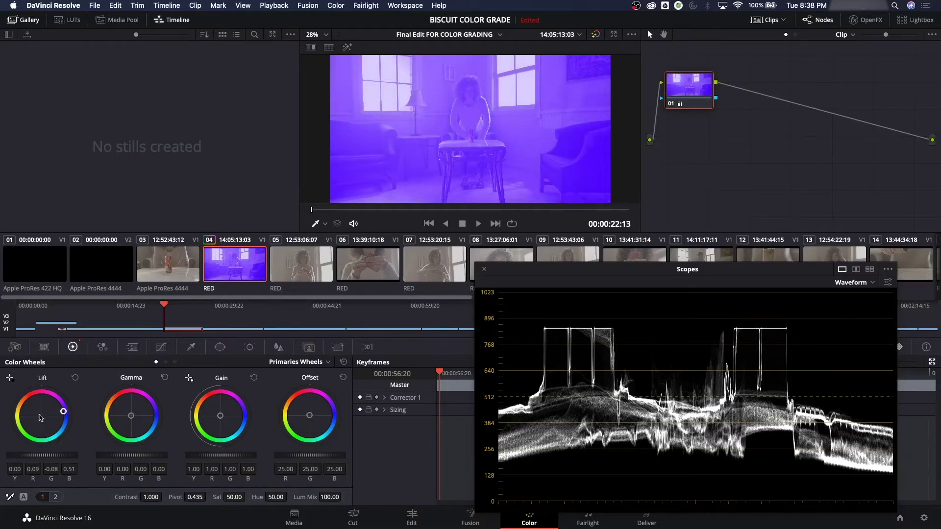
pyautogui.click(75, 378)
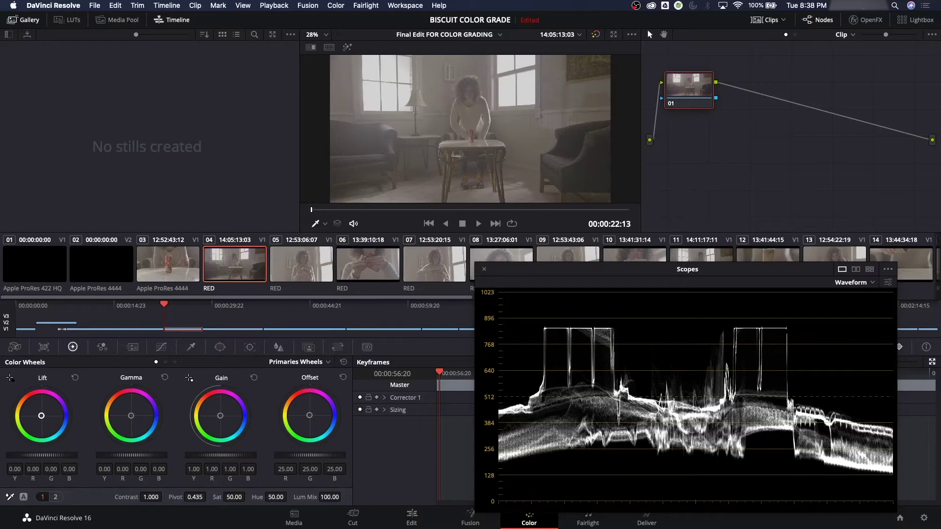
# Step: Add and clear a faint Lift tint, then shift the Gamma and Gain balances toward red and purple
pyautogui.moveTo(41, 416); pyautogui.dragTo(43, 415)
pyautogui.click(75, 378)
pyautogui.moveTo(131, 415); pyautogui.dragTo(137, 418)
pyautogui.moveTo(220, 415); pyautogui.dragTo(224, 415)
pyautogui.moveTo(134, 415); pyautogui.dragTo(122, 408)
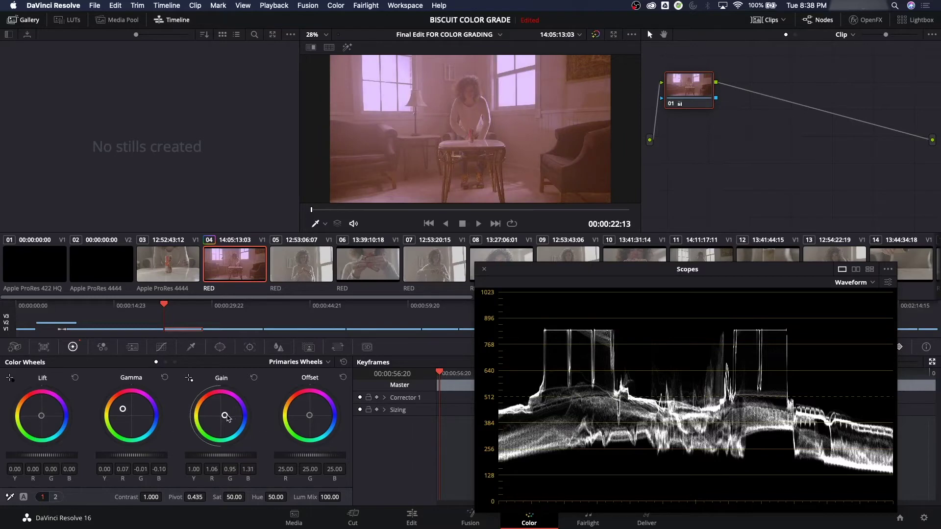
# Step: Push the highlights strongly blue and midtones red, then reset all primaries with Shift+Home
pyautogui.moveTo(224, 416); pyautogui.dragTo(234, 424)
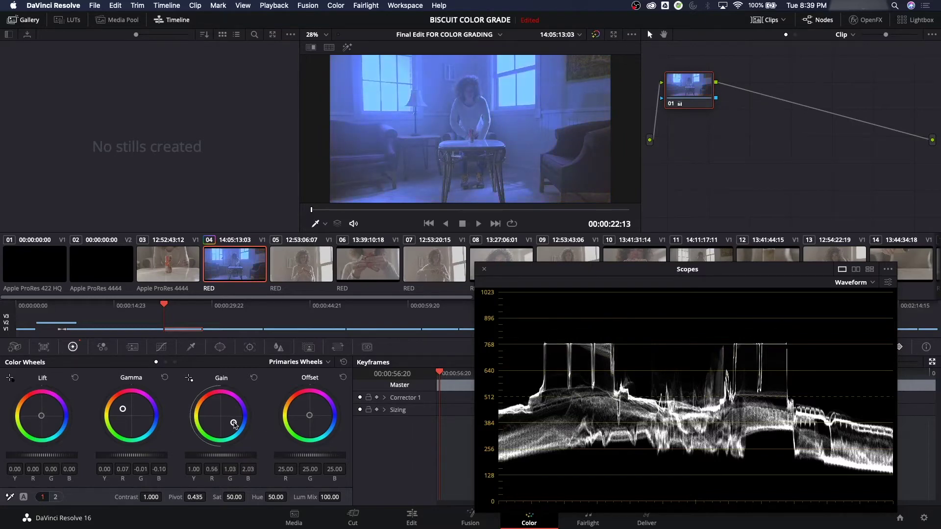
pyautogui.moveTo(127, 413); pyautogui.dragTo(120, 435)
pyautogui.moveTo(238, 433); pyautogui.dragTo(239, 435)
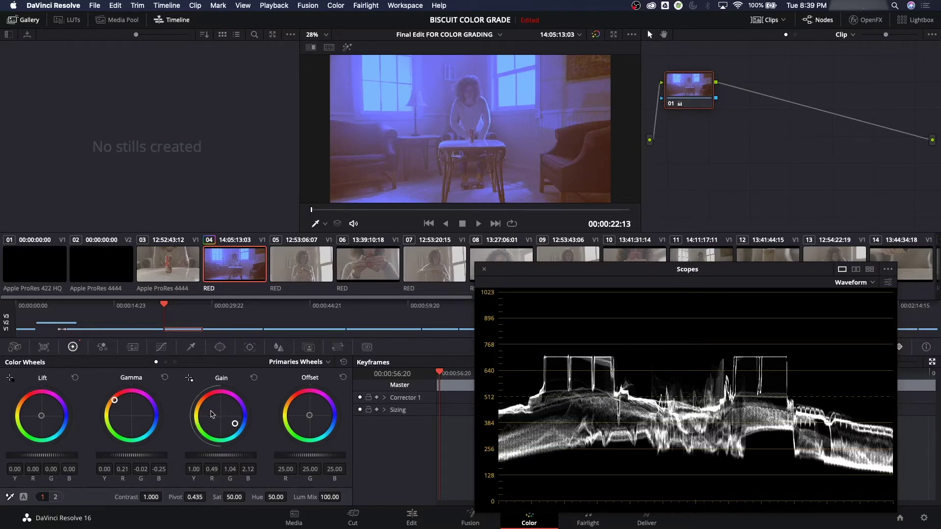
pyautogui.moveTo(235, 424); pyautogui.dragTo(237, 425)
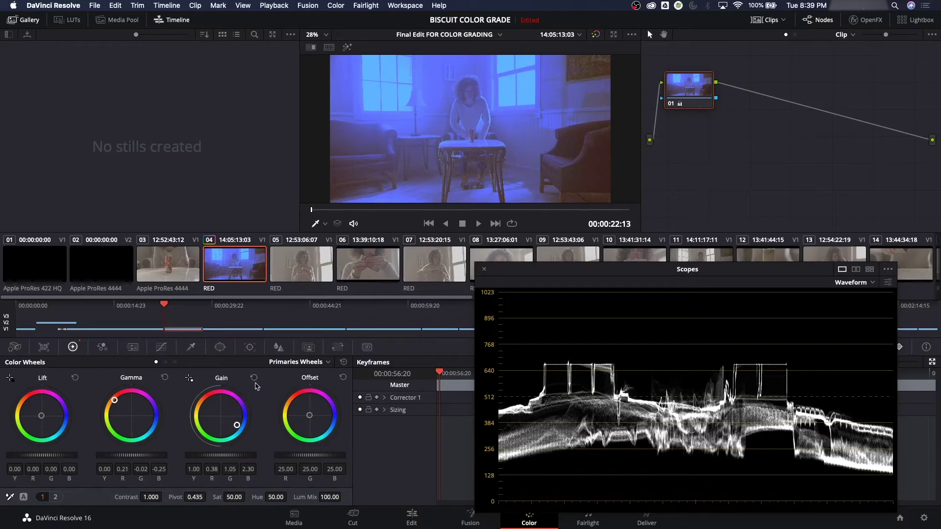
pyautogui.hotkey('shift', 'Home')
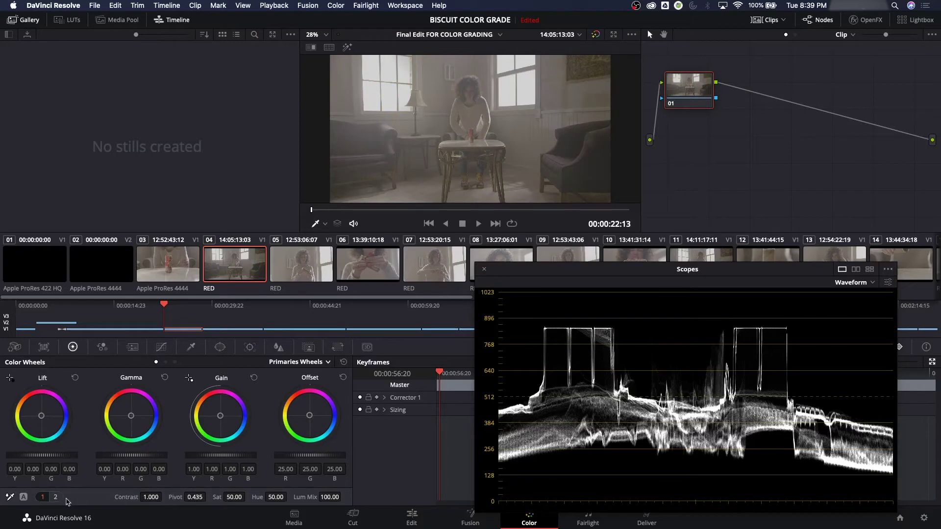
# Step: Raise the clip's Contrast to about 1.38, testing a flatter setting along the way
pyautogui.click(56, 497)
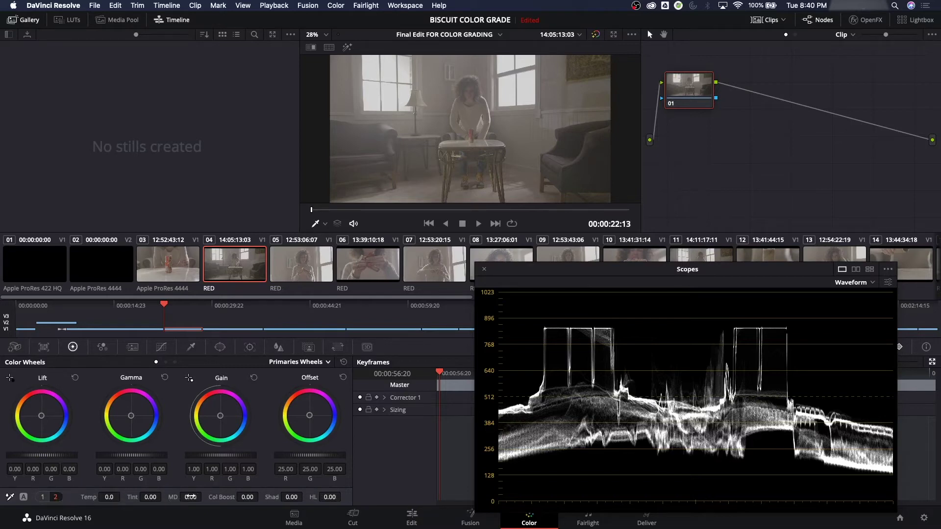
pyautogui.click(44, 497)
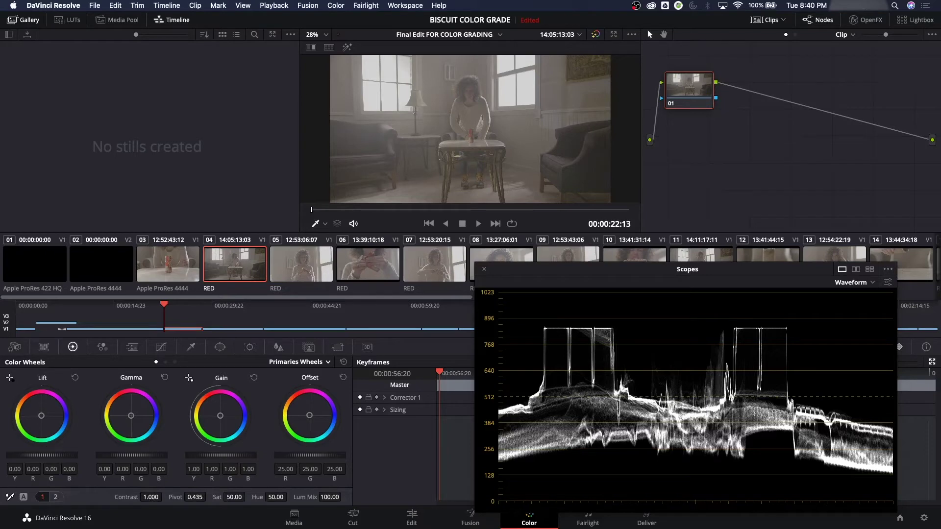
pyautogui.moveTo(147, 497); pyautogui.dragTo(164, 497)
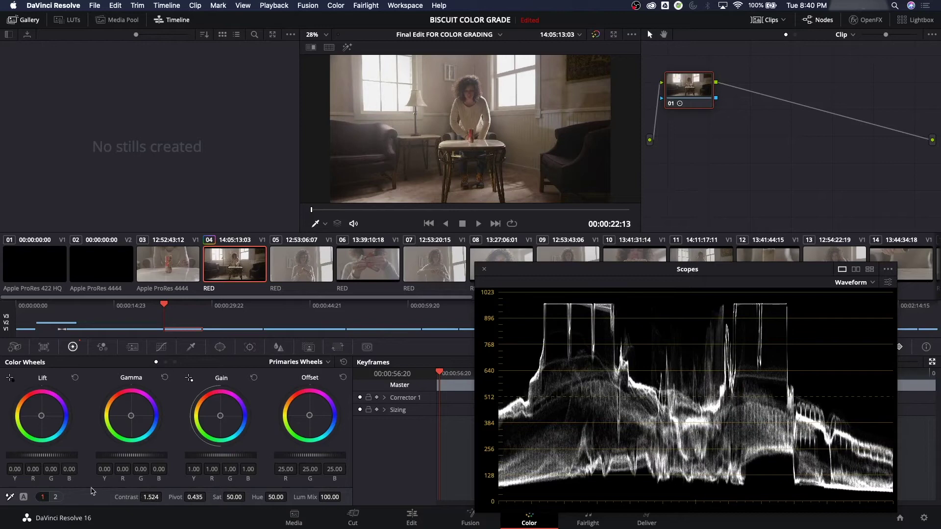
pyautogui.moveTo(159, 499); pyautogui.dragTo(165, 496)
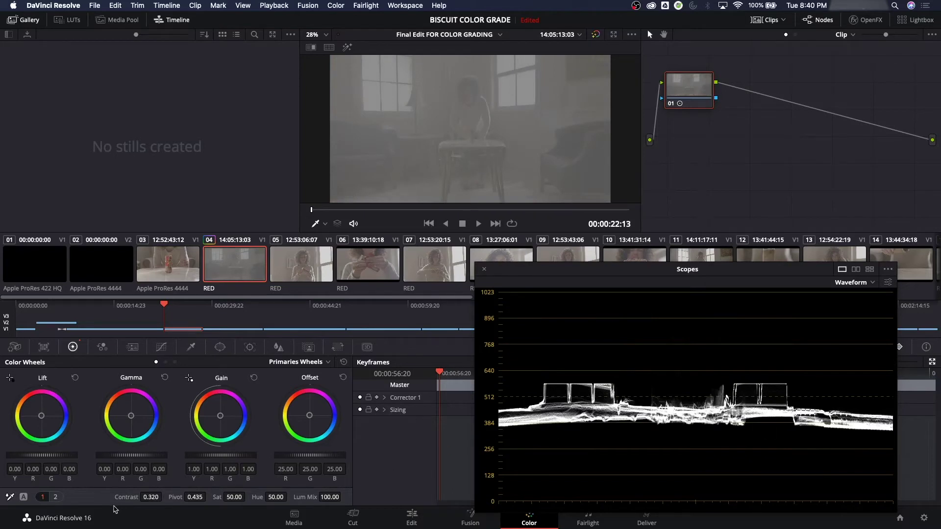
pyautogui.moveTo(150, 498); pyautogui.dragTo(164, 496)
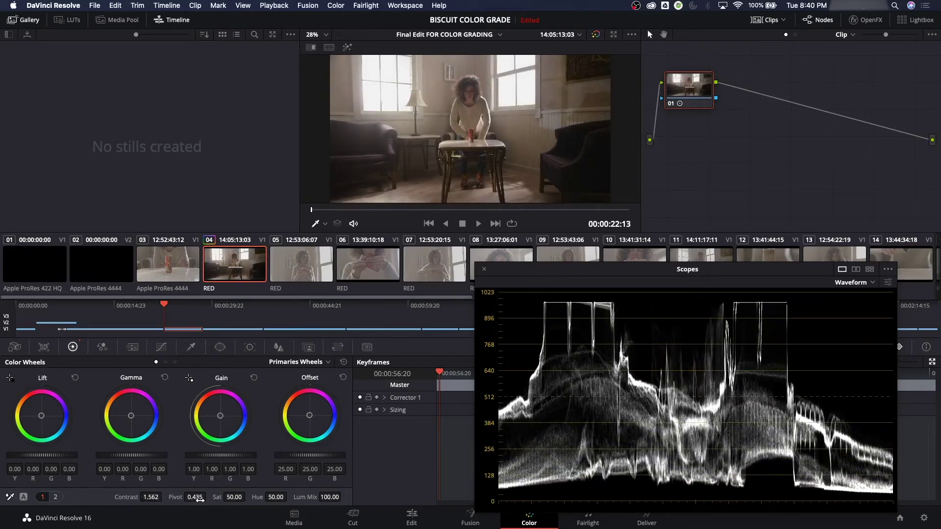
# Step: Set the contrast Pivot to 0.447 and switch the scope to Vectorscope
pyautogui.moveTo(195, 497); pyautogui.dragTo(146, 497)
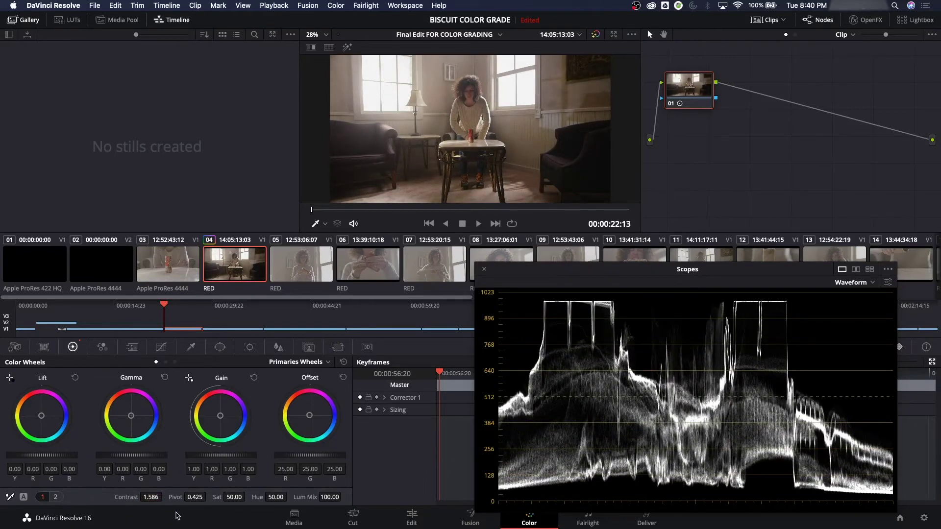
pyautogui.moveTo(196, 497); pyautogui.dragTo(216, 497)
pyautogui.moveTo(151, 497); pyautogui.dragTo(183, 497)
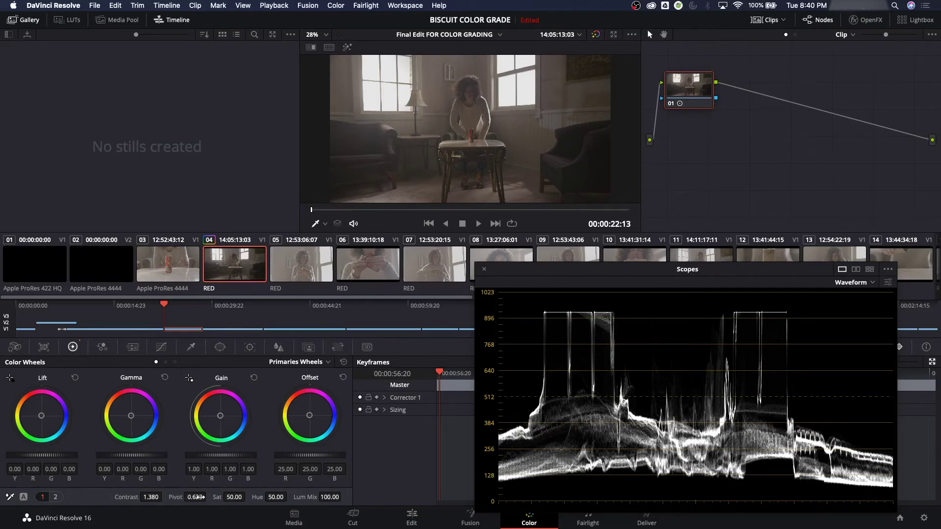
pyautogui.moveTo(198, 496); pyautogui.dragTo(156, 496)
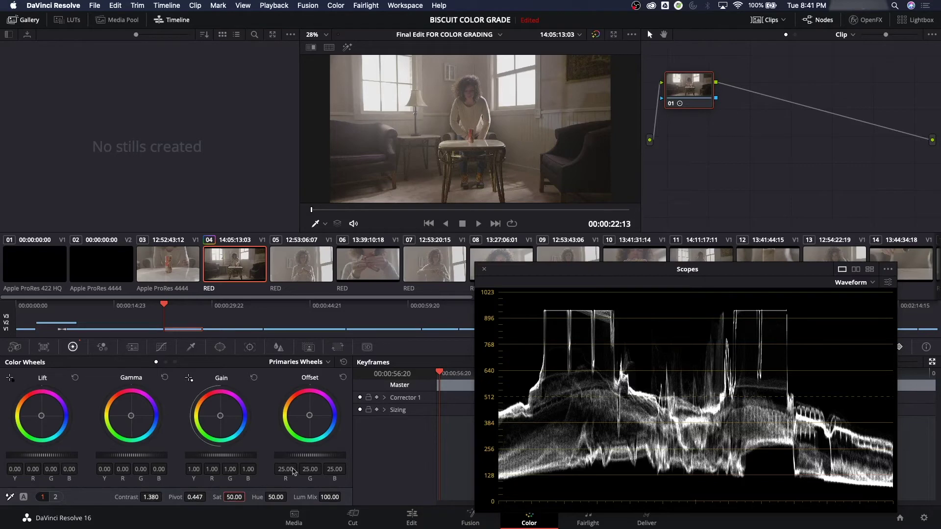
pyautogui.click(853, 284)
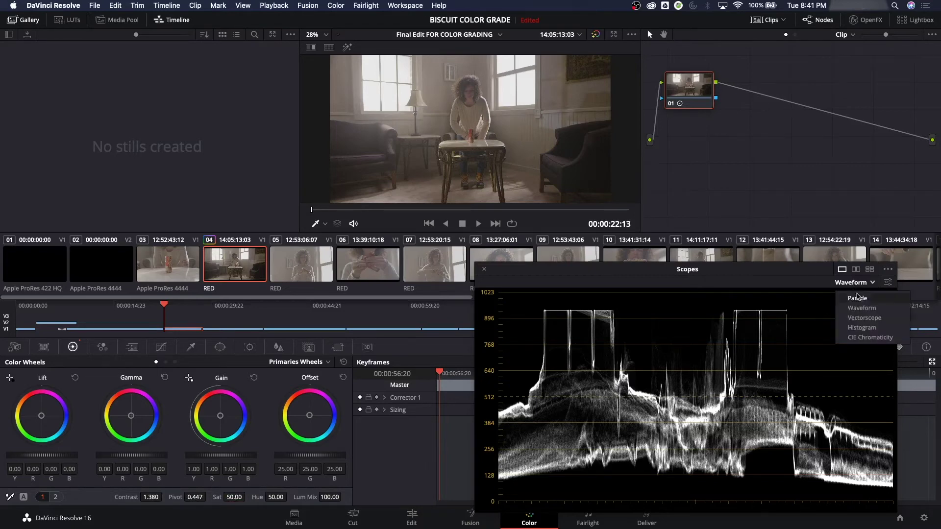
pyautogui.click(864, 317)
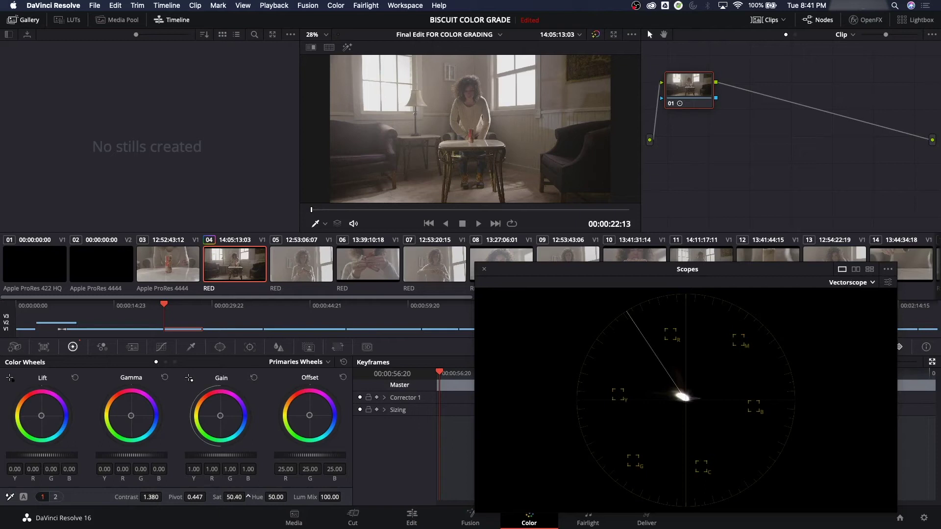
# Step: Boost and drain saturation, reset Sat to 50, then shift Hue toward green and down to 0
pyautogui.moveTo(248, 497); pyautogui.dragTo(248, 496)
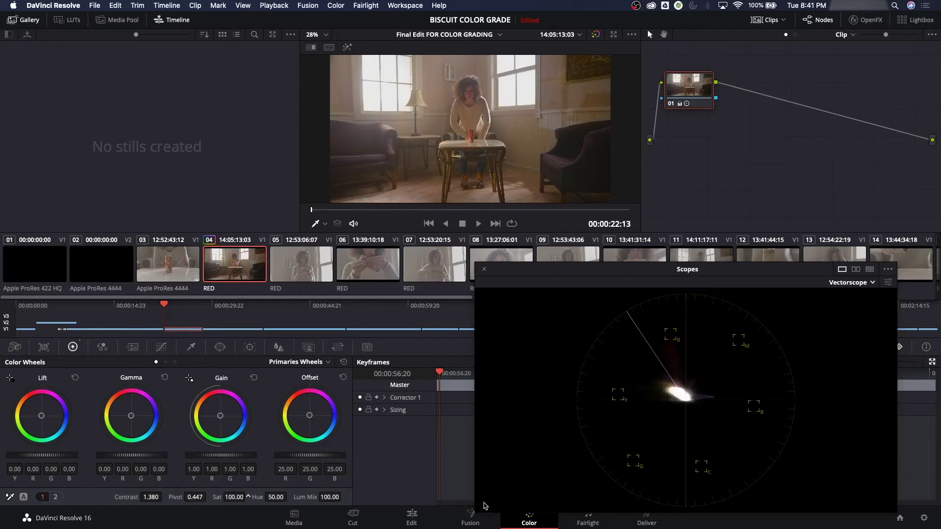
pyautogui.moveTo(485, 506)
pyautogui.mouseDown()
pyautogui.moveTo(511, 505)
pyautogui.moveTo(239, 494)
pyautogui.mouseUp()
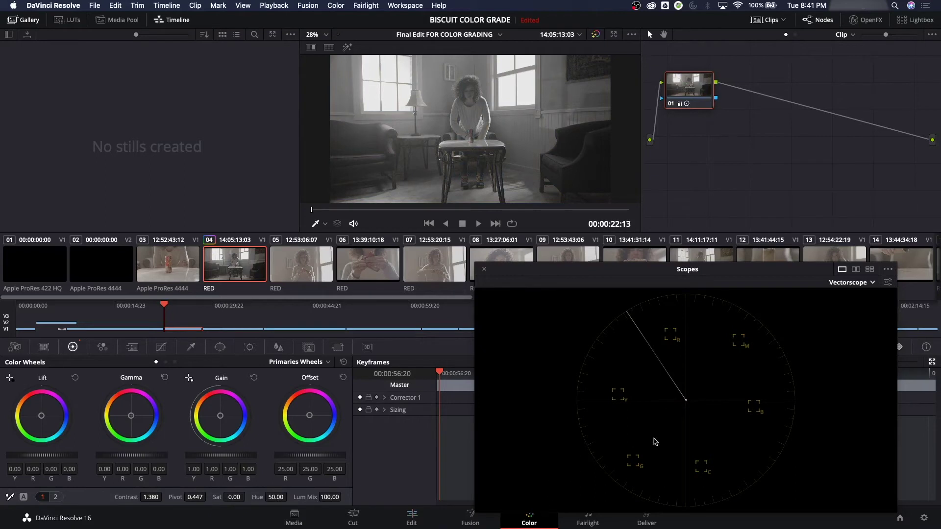
pyautogui.doubleClick(234, 497)
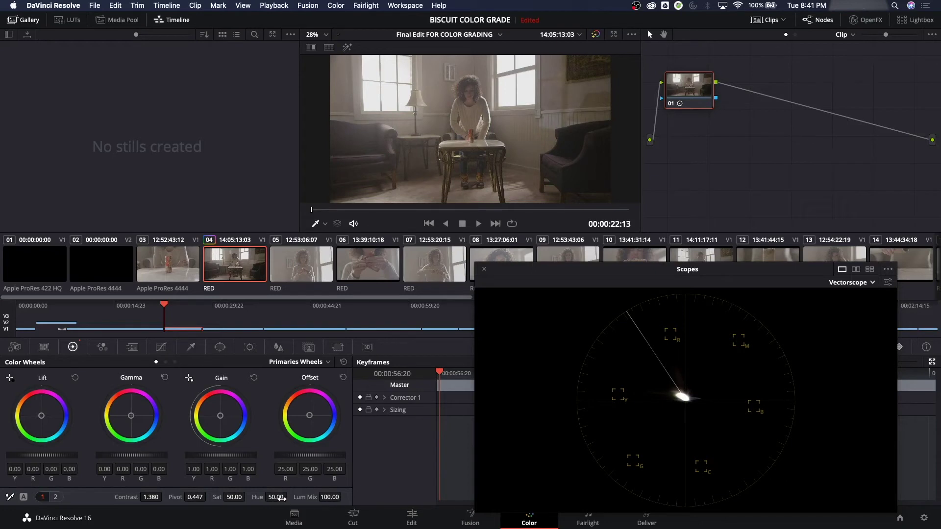
pyautogui.moveTo(276, 496)
pyautogui.mouseDown()
pyautogui.moveTo(256, 497)
pyautogui.moveTo(282, 497)
pyautogui.mouseUp()
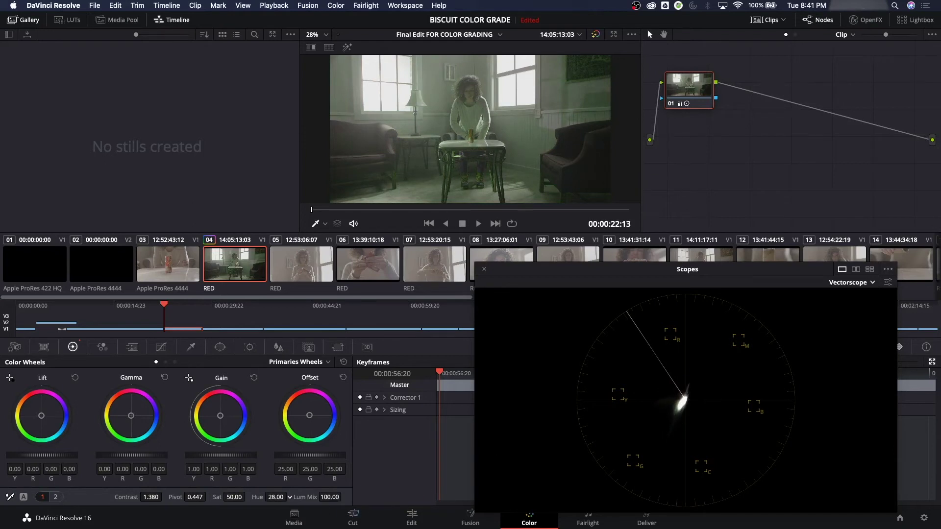
pyautogui.moveTo(276, 497)
pyautogui.mouseDown()
pyautogui.moveTo(245, 497)
pyautogui.moveTo(289, 497)
pyautogui.moveTo(279, 498)
pyautogui.mouseUp()
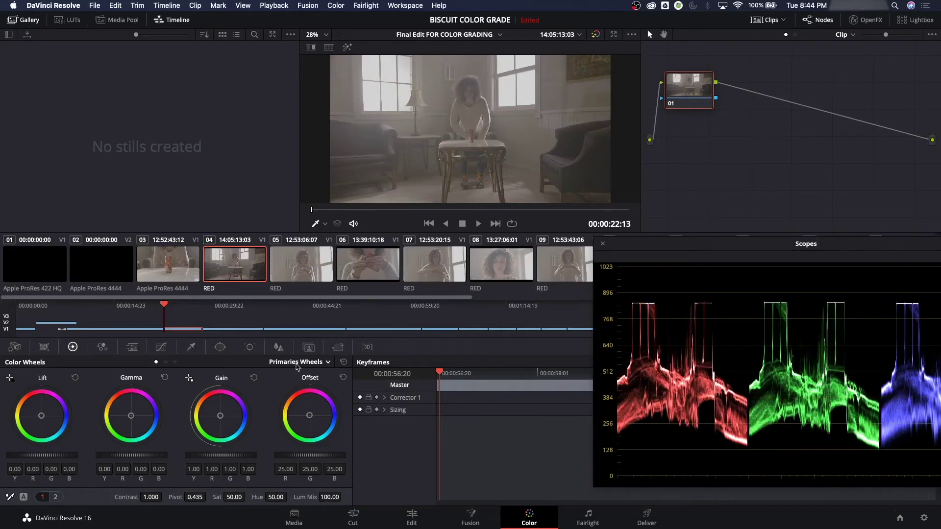
# Step: Switch to Primaries Bars and pull red out of Lift, settling at -0.79 after undoing test changes
pyautogui.click(166, 362)
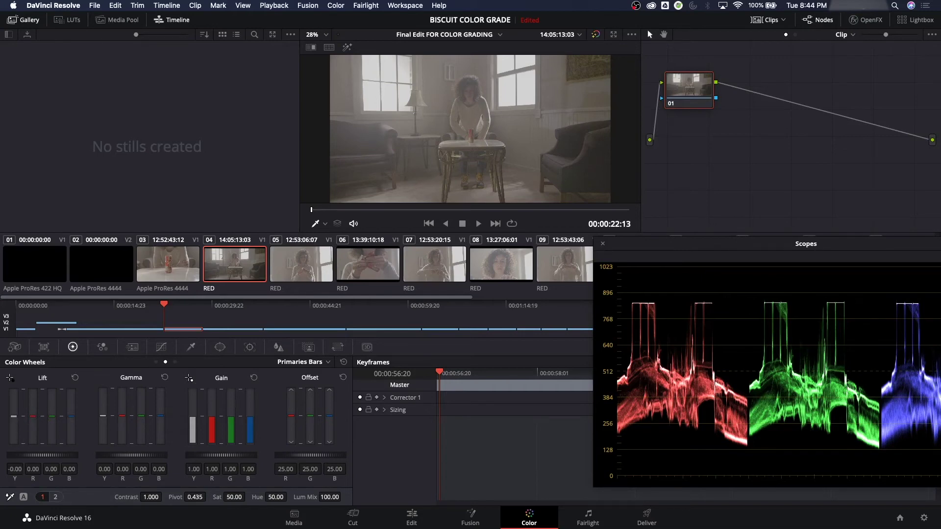
pyautogui.moveTo(14, 416); pyautogui.dragTo(12, 423)
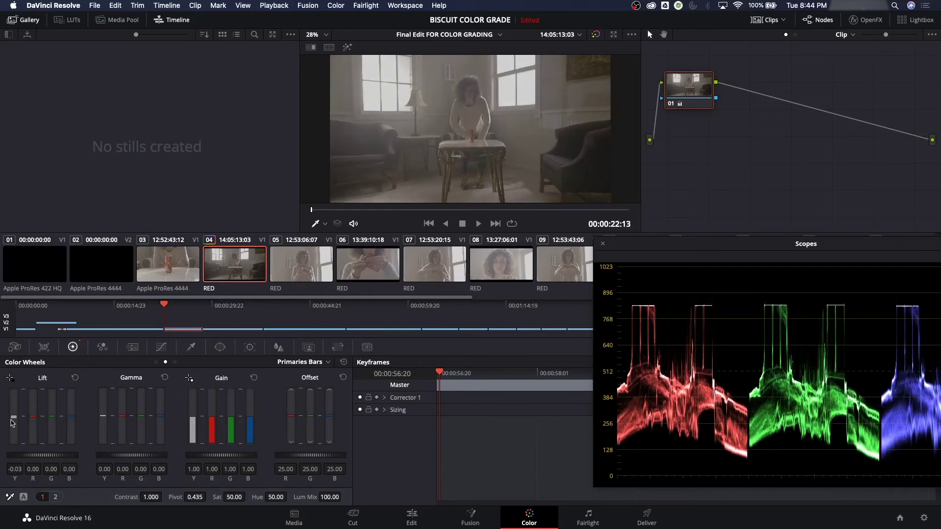
pyautogui.press('super+z')
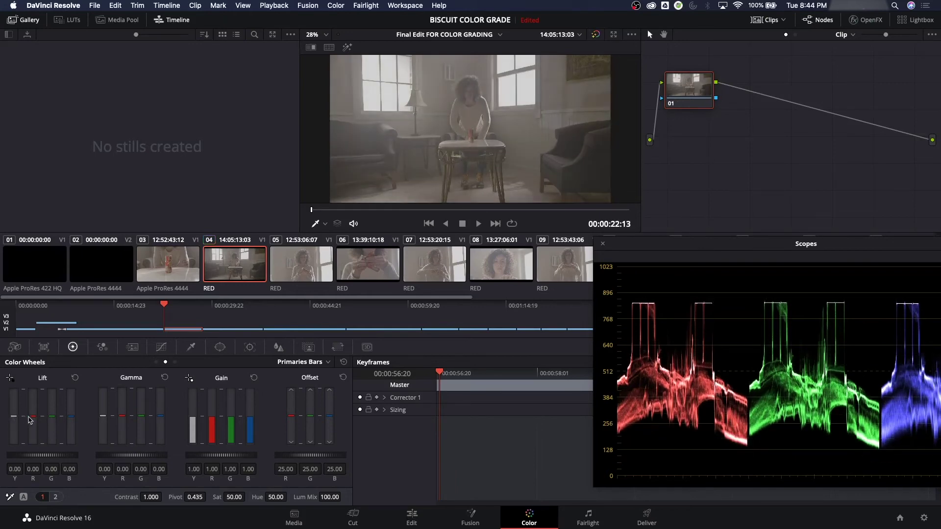
pyautogui.moveTo(31, 422); pyautogui.dragTo(32, 424)
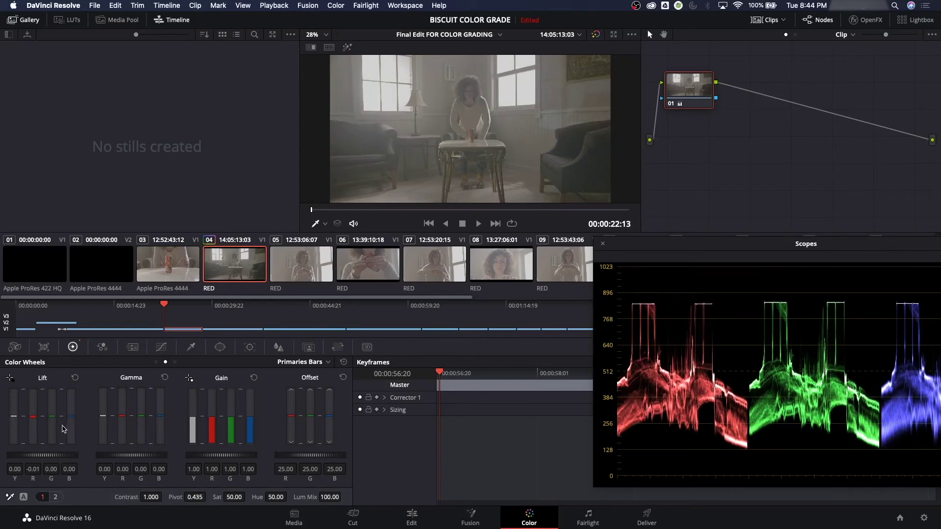
pyautogui.press('super+z')
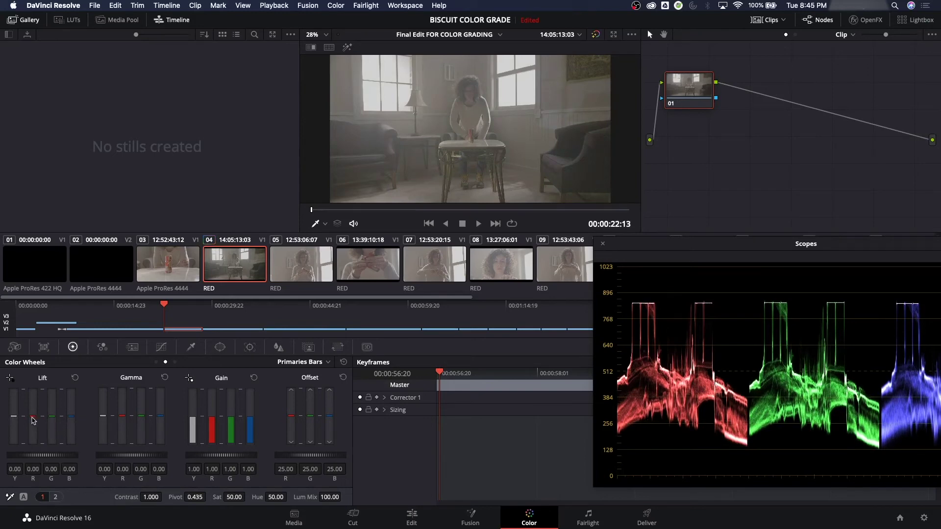
pyautogui.moveTo(32, 417); pyautogui.dragTo(32, 468)
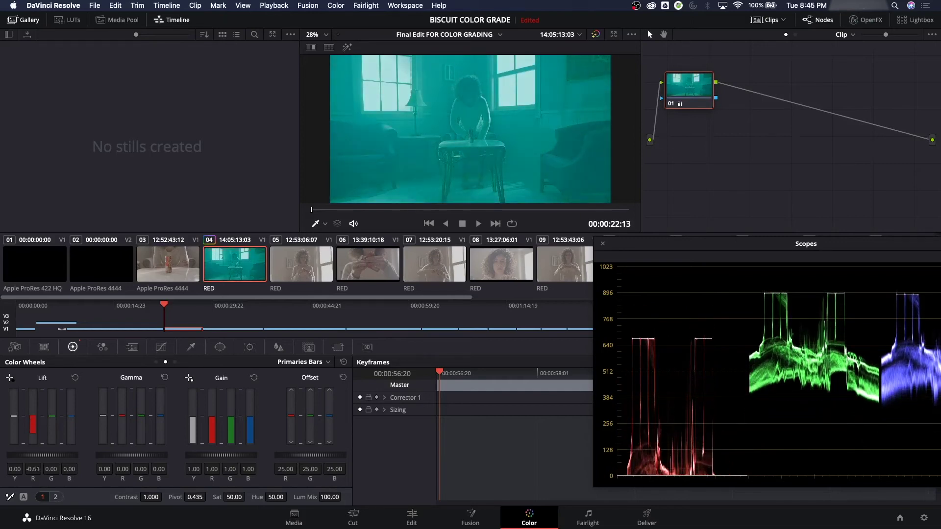
pyautogui.moveTo(28, 434); pyautogui.dragTo(32, 445)
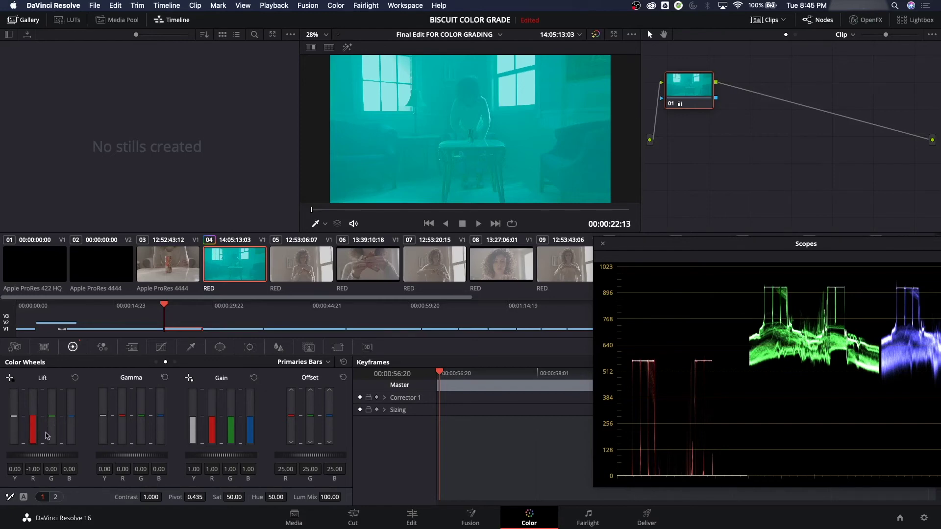
pyautogui.moveTo(47, 436)
pyautogui.mouseDown()
pyautogui.moveTo(48, 419)
pyautogui.moveTo(38, 425)
pyautogui.mouseUp()
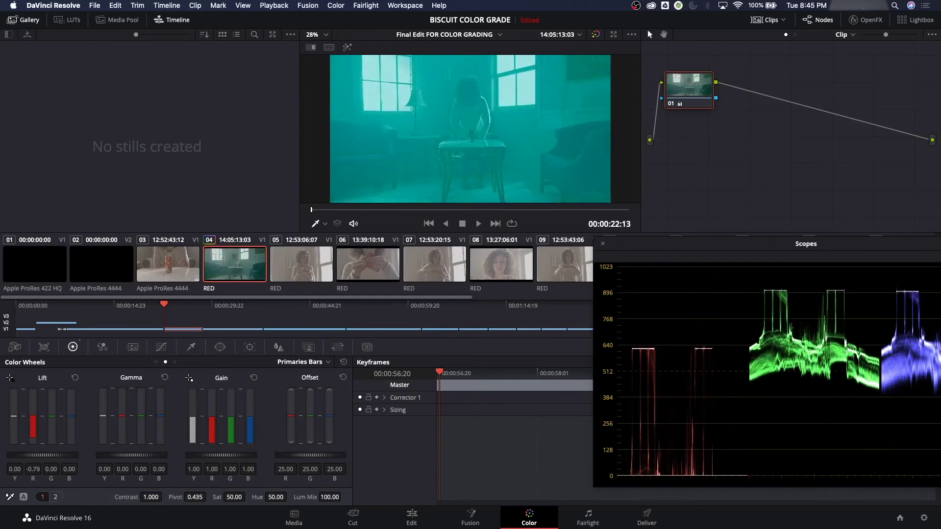
# Step: Cut red in Gamma down to -1.00 and in Gain almost to zero
pyautogui.moveTo(122, 417); pyautogui.dragTo(122, 436)
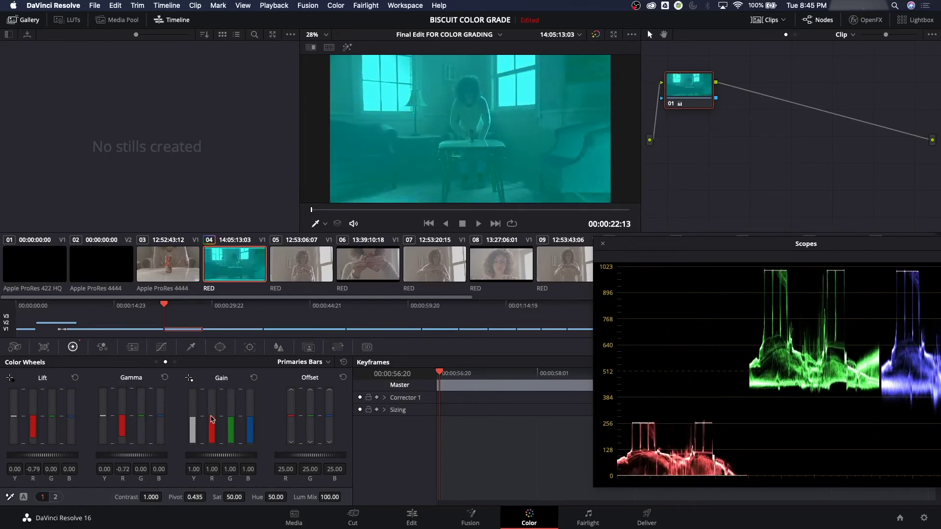
pyautogui.moveTo(211, 419); pyautogui.dragTo(212, 435)
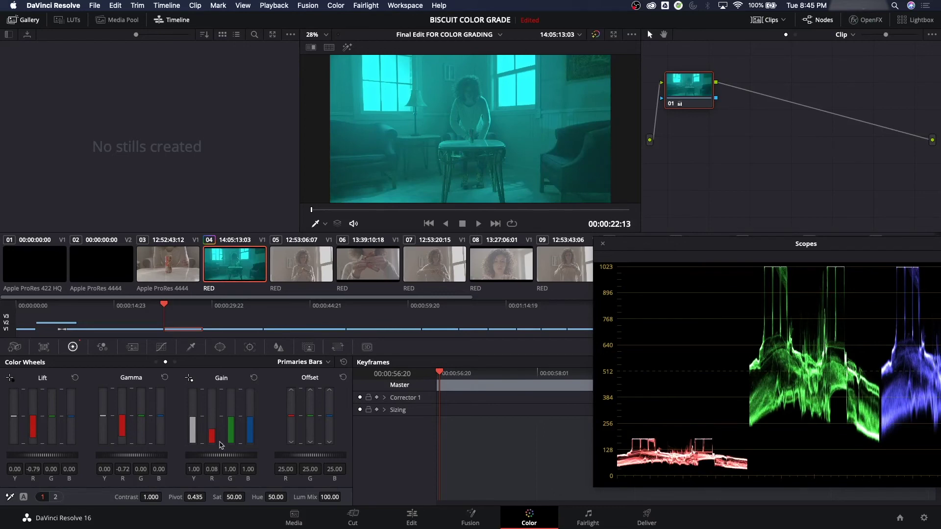
pyautogui.moveTo(122, 436); pyautogui.dragTo(122, 443)
pyautogui.click(343, 362)
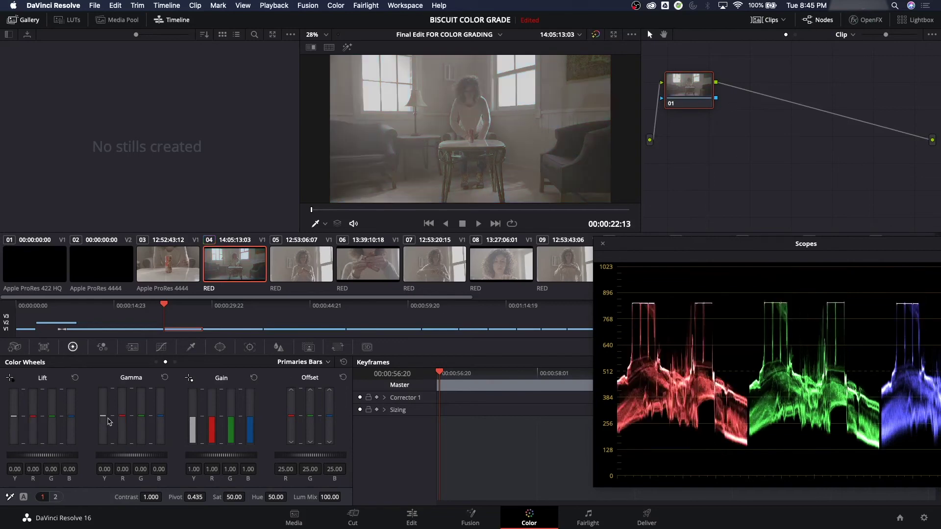
pyautogui.click(330, 497)
pyautogui.write('0')
pyautogui.press('Return')
pyautogui.moveTo(35, 422)
pyautogui.mouseDown()
pyautogui.moveTo(36, 443)
pyautogui.moveTo(33, 434)
pyautogui.mouseUp()
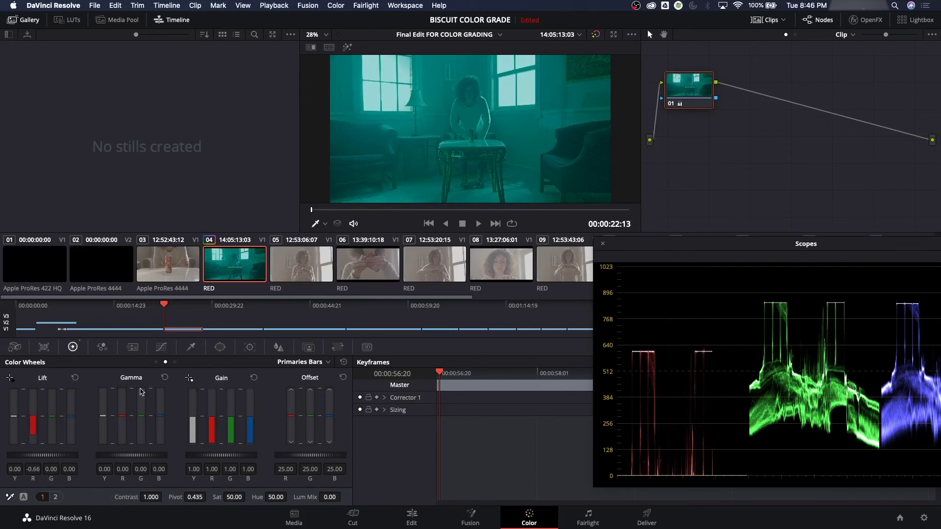
pyautogui.moveTo(122, 420); pyautogui.dragTo(123, 439)
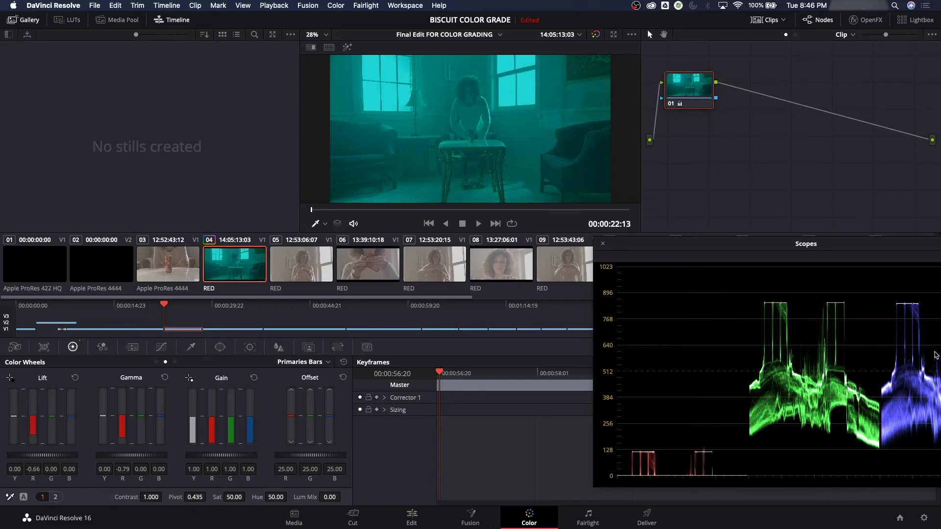
pyautogui.moveTo(329, 497)
pyautogui.mouseDown()
pyautogui.moveTo(343, 497)
pyautogui.moveTo(332, 497)
pyautogui.mouseUp()
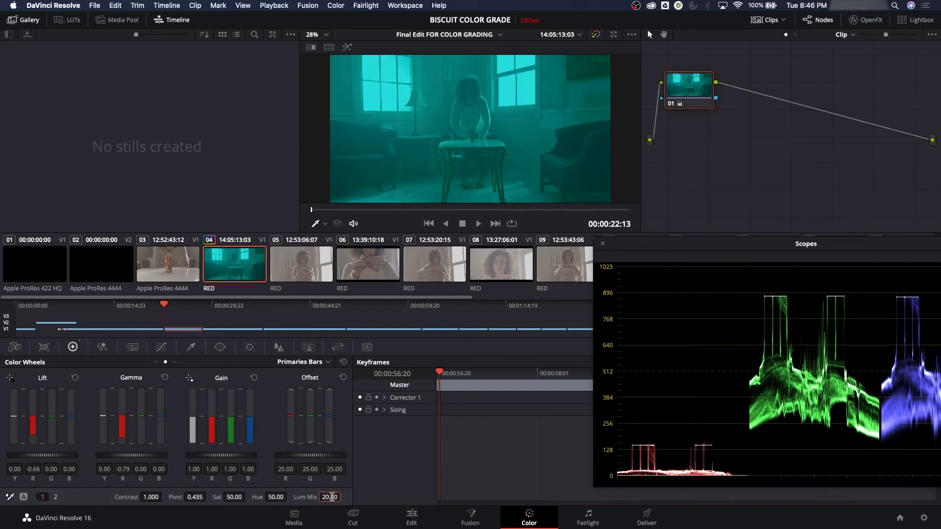
pyautogui.doubleClick(332, 497)
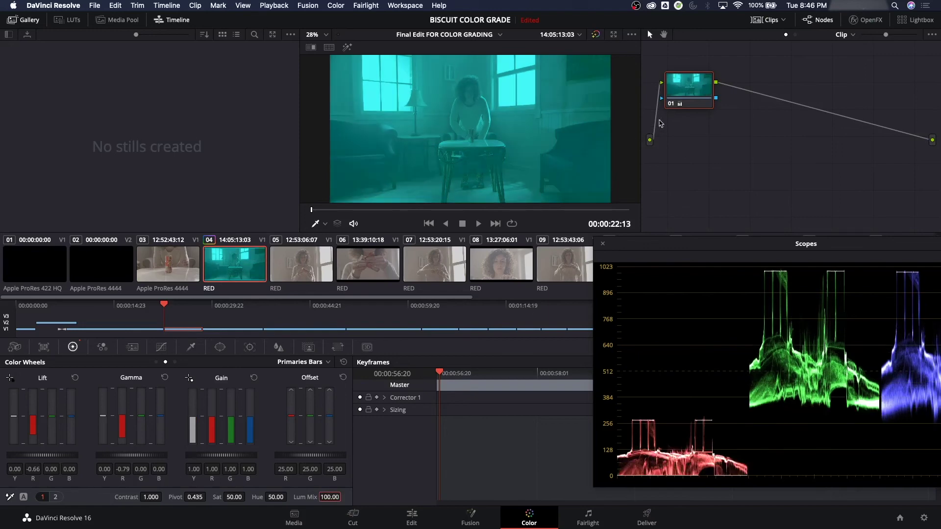
pyautogui.hotkey('shift', 'Home')
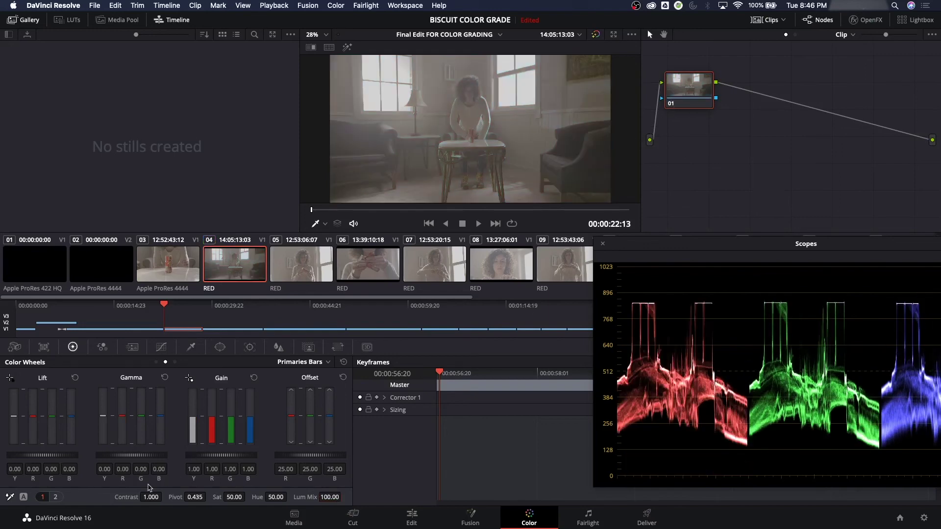
# Step: Raise then reset Temperature to 0, push Tint to 100.00 for a magenta cast, and open the wheel mode list
pyautogui.click(54, 497)
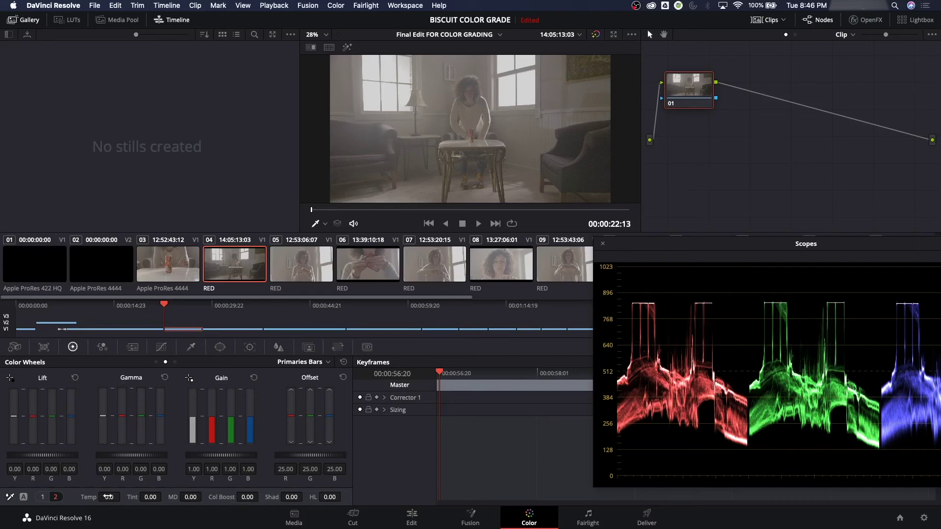
pyautogui.moveTo(108, 497); pyautogui.dragTo(123, 497)
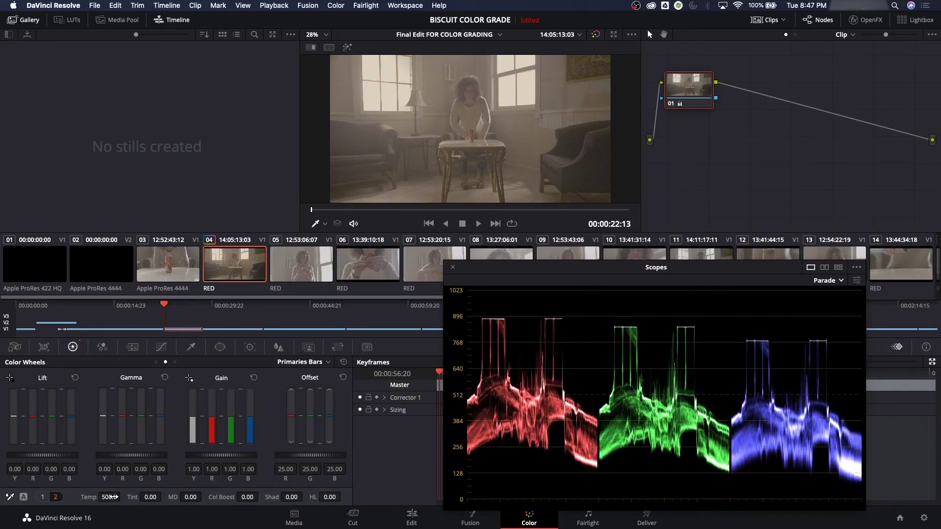
pyautogui.doubleClick(109, 497)
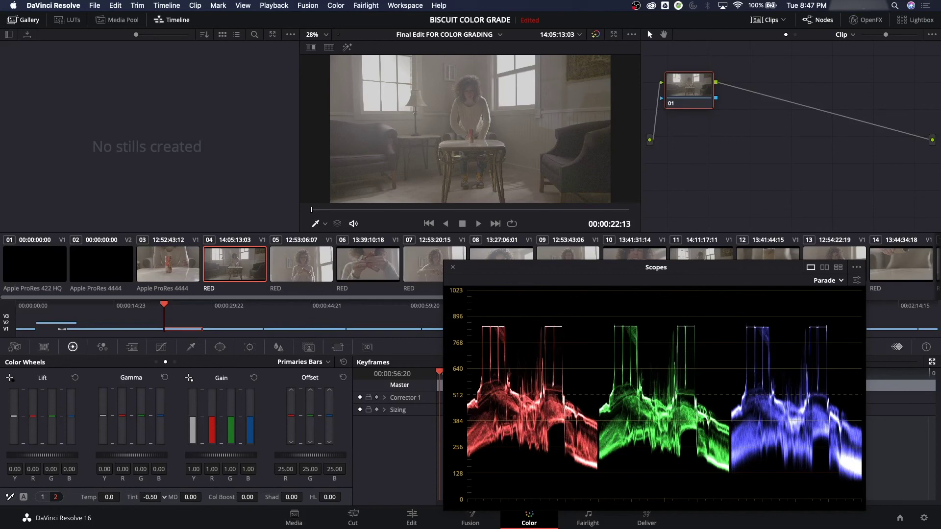
pyautogui.moveTo(150, 497); pyautogui.dragTo(175, 511)
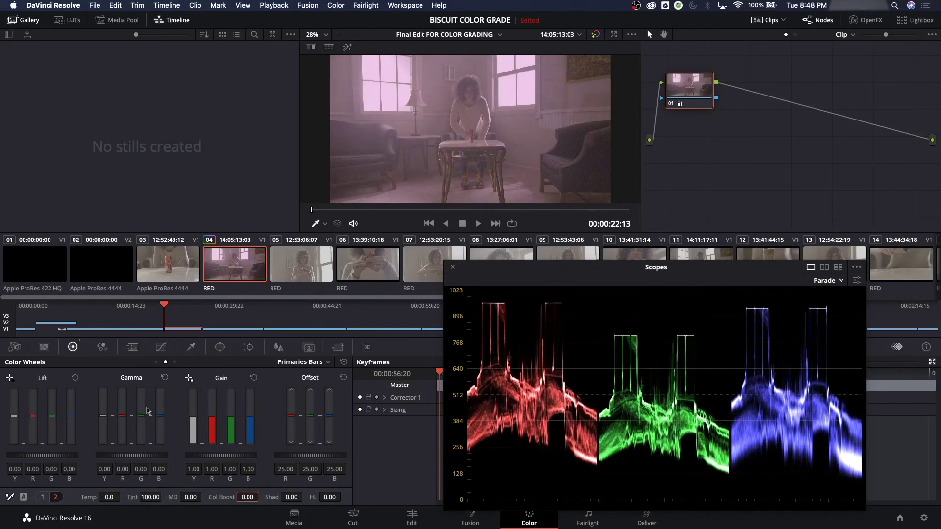
pyautogui.click(308, 363)
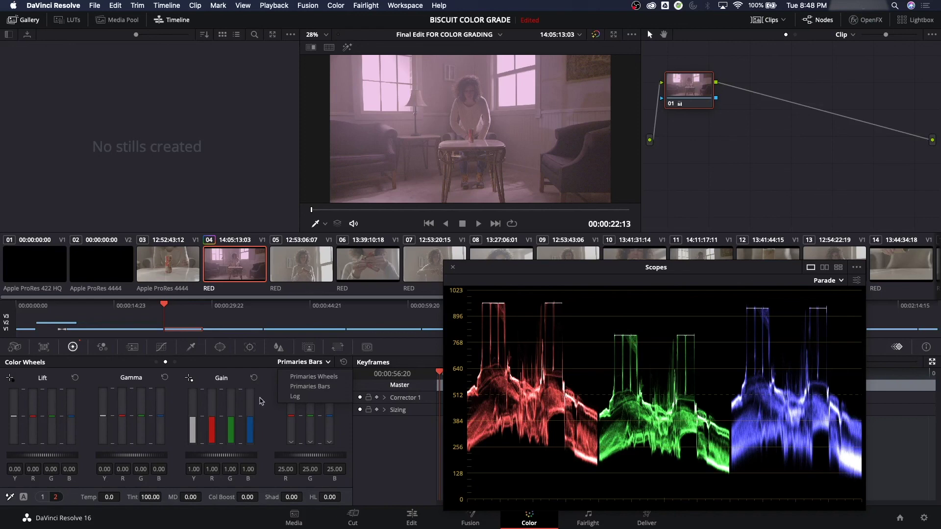
# Step: Switch to Log wheels, try and reset Midtone, then lower Shadow to -0.06
pyautogui.click(294, 396)
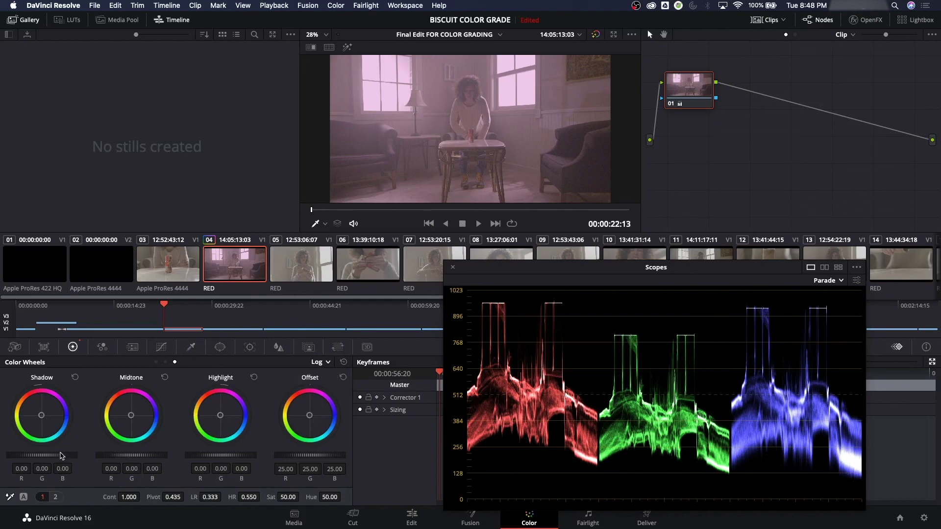
pyautogui.moveTo(137, 459); pyautogui.dragTo(113, 458)
pyautogui.doubleClick(100, 458)
pyautogui.moveTo(58, 456); pyautogui.dragTo(58, 460)
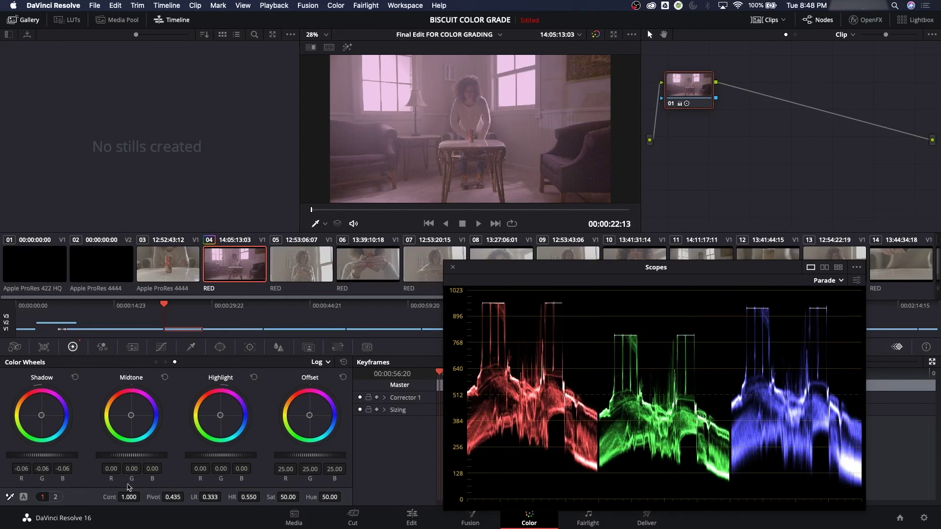
# Step: Return to Primaries Wheels mode after toggling Bars, and show the Temp and Tint page
pyautogui.click(319, 362)
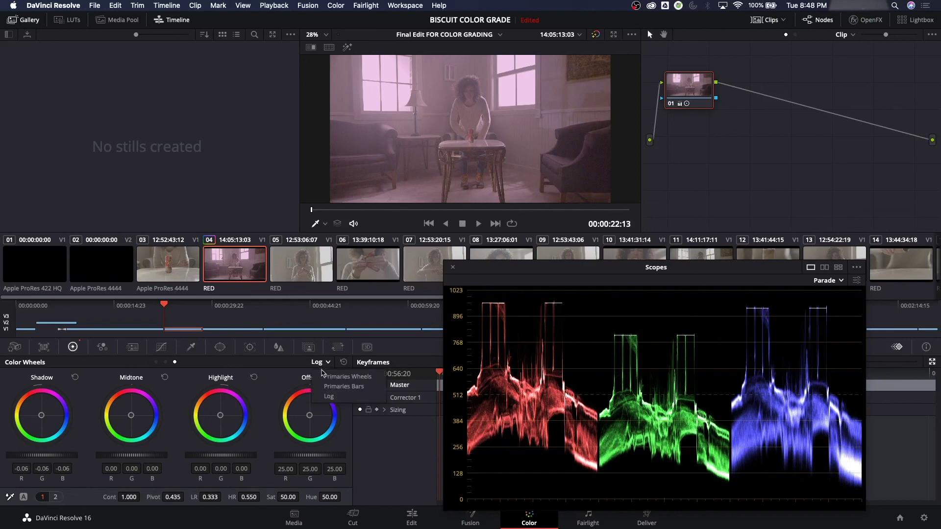
pyautogui.click(327, 376)
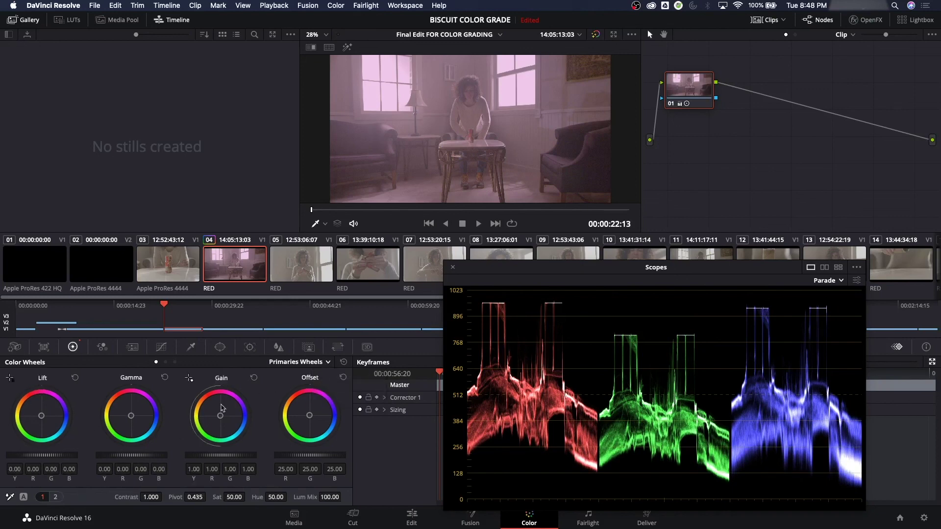
pyautogui.click(328, 365)
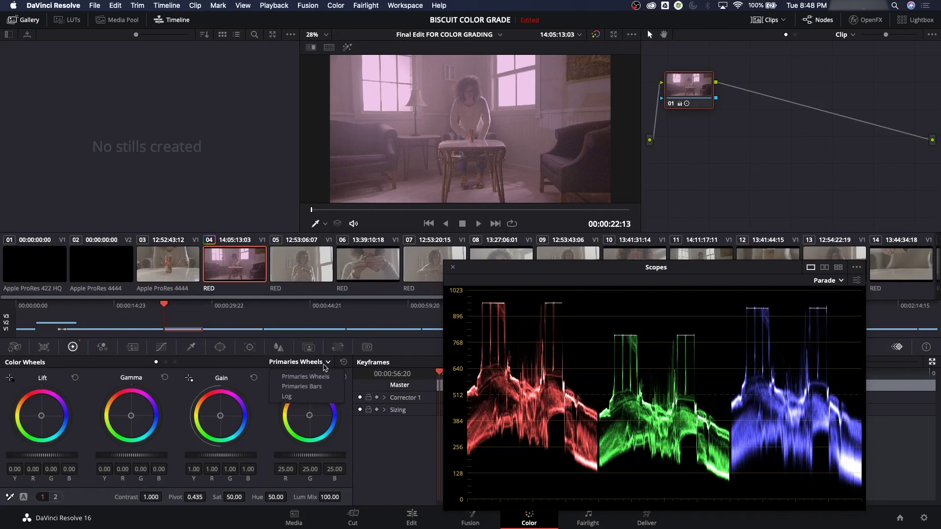
pyautogui.click(310, 387)
pyautogui.click(312, 366)
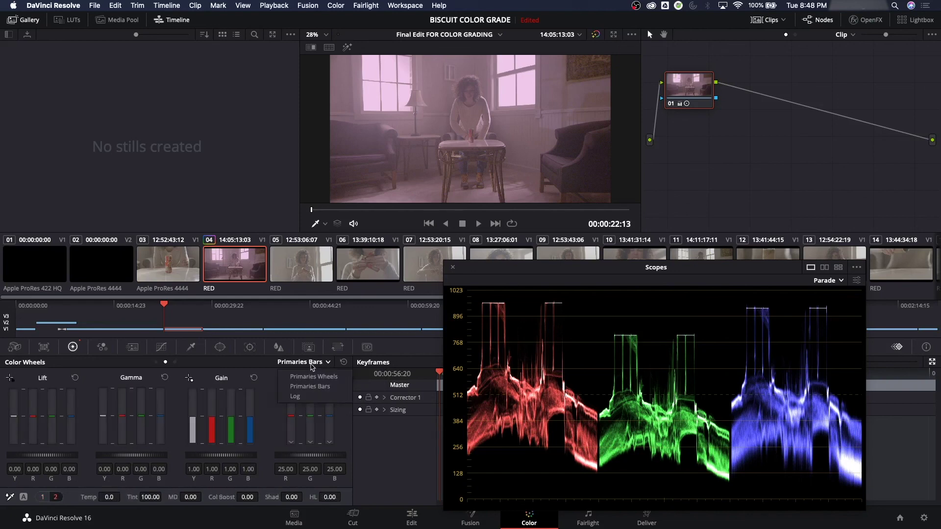
pyautogui.click(309, 376)
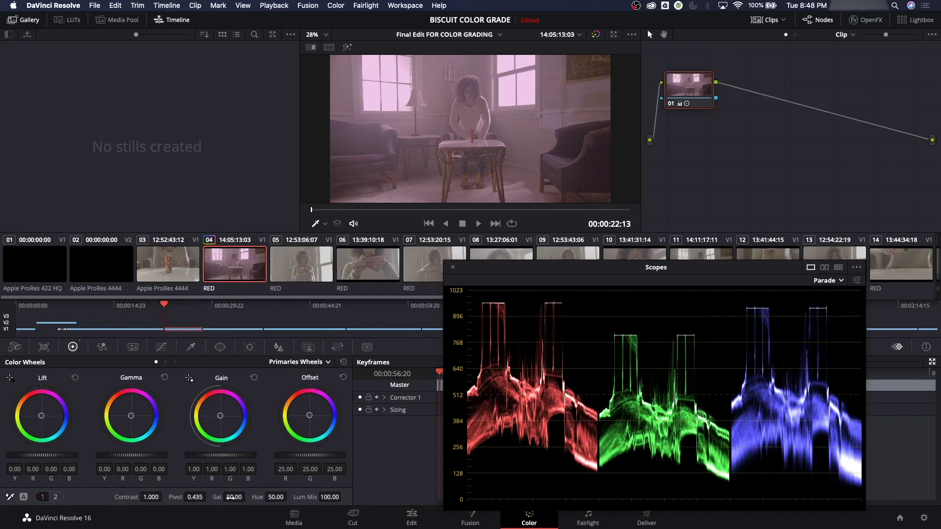
pyautogui.click(56, 497)
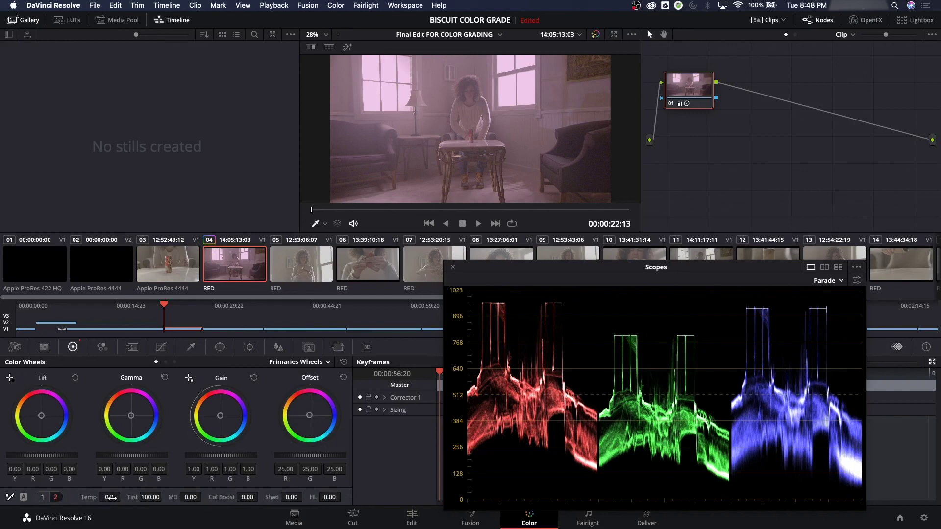